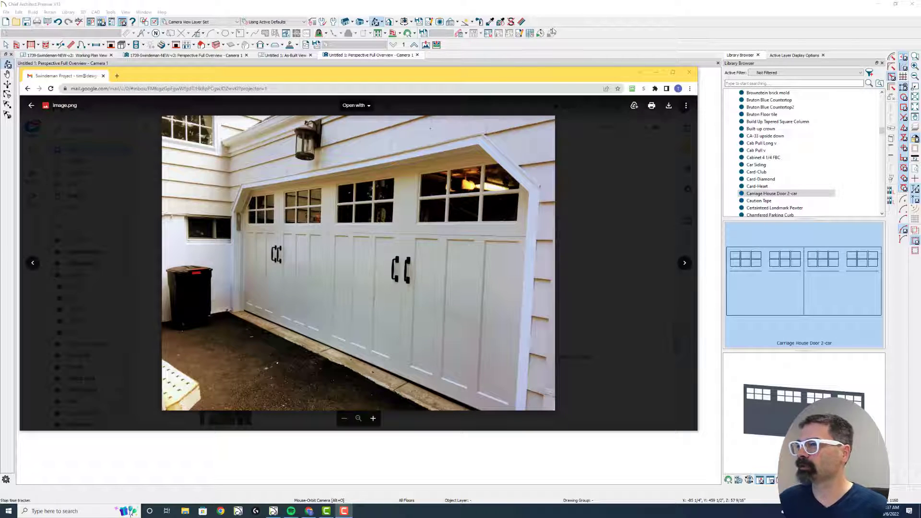
# Step: Exit Material Painter and orbit the 3D garage to view its gable end and side wall
pyautogui.click(586, 27)
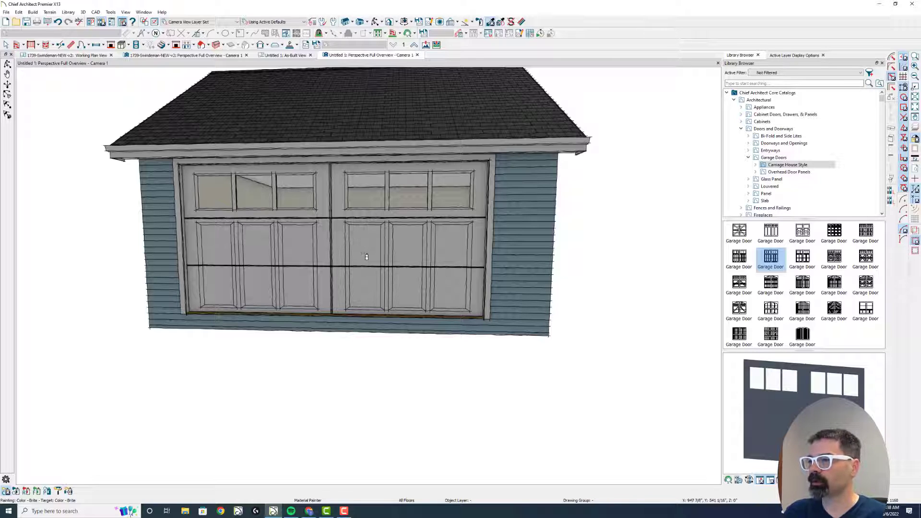
pyautogui.press('space')
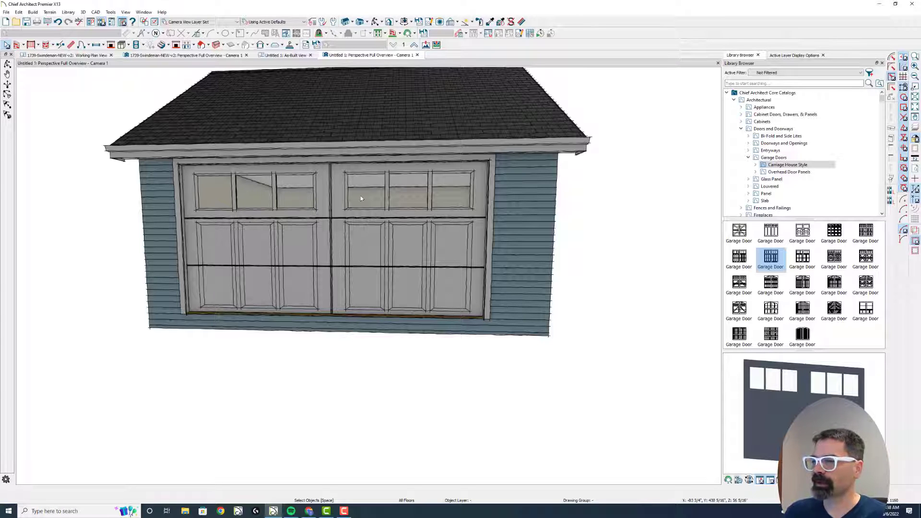
pyautogui.click(8, 64)
pyautogui.moveTo(453, 258); pyautogui.dragTo(357, 258)
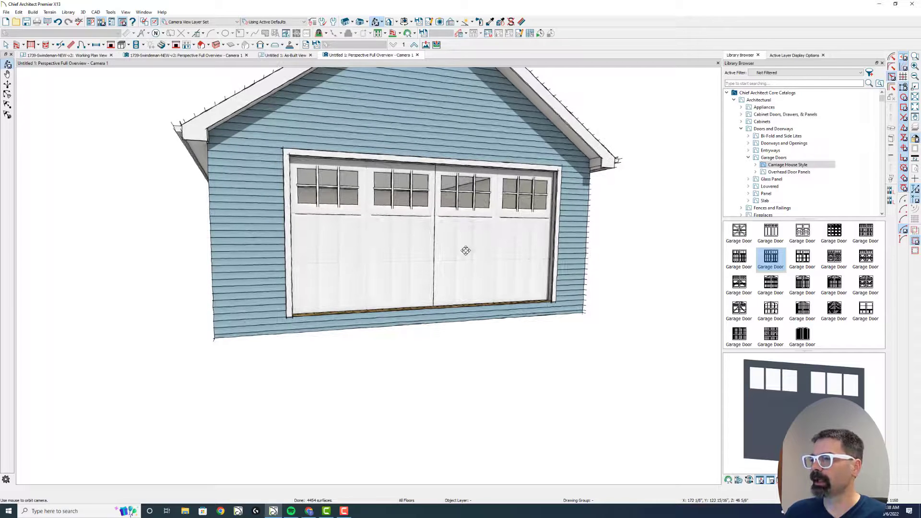
pyautogui.moveTo(438, 235); pyautogui.dragTo(510, 244)
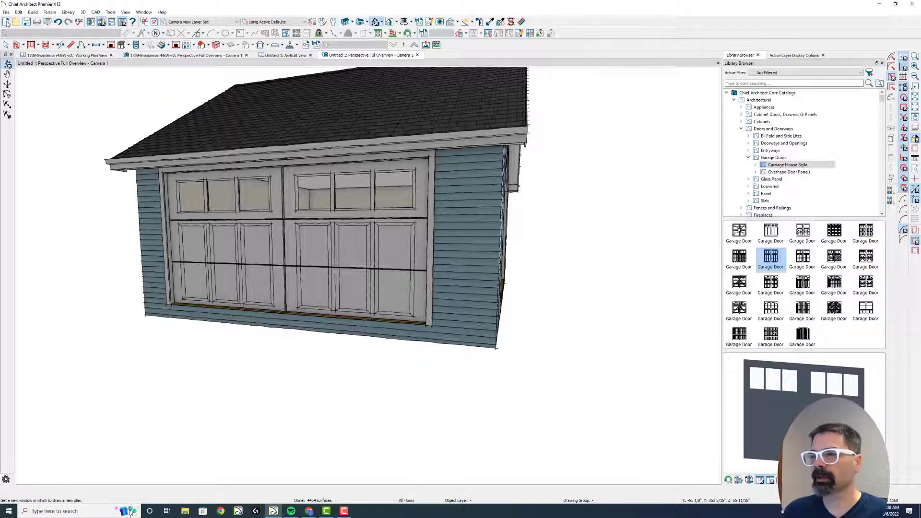
# Step: Start a new plan and draw one long straight exterior wall
pyautogui.click(6, 22)
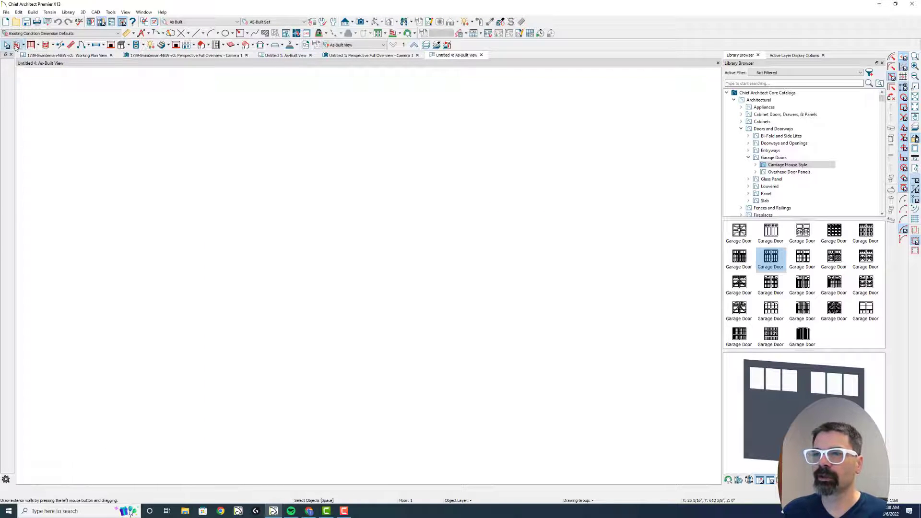
pyautogui.click(16, 45)
pyautogui.moveTo(170, 258); pyautogui.dragTo(669, 270)
# Step: Place the 9080 carriage house garage door in the wall, then select the door and the wall
pyautogui.click(771, 256)
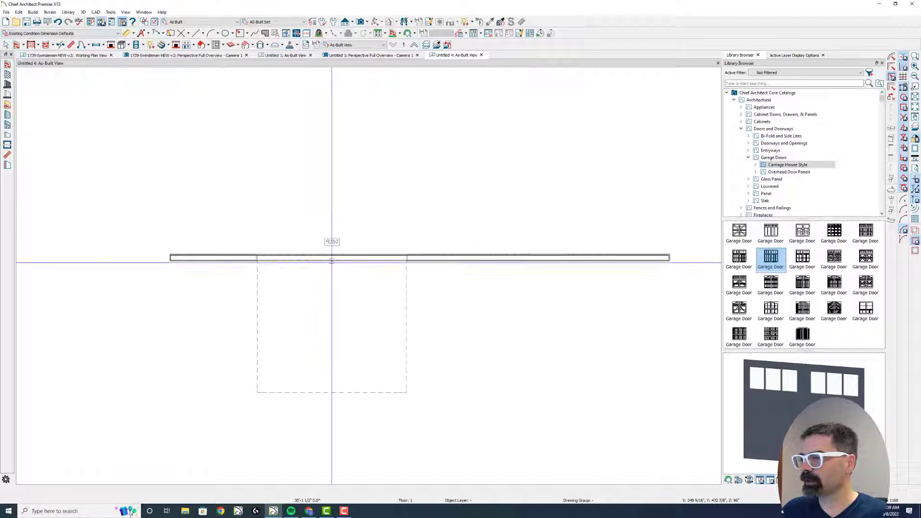
pyautogui.click(379, 257)
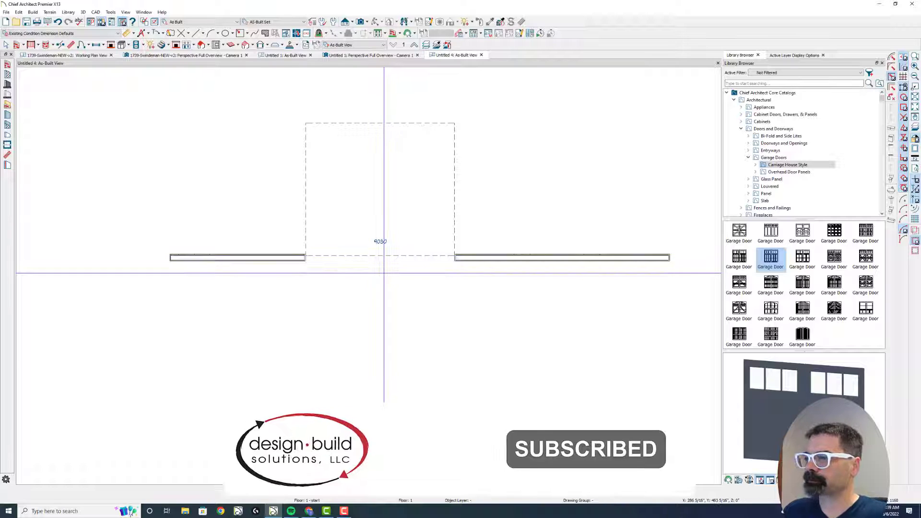
pyautogui.press('space')
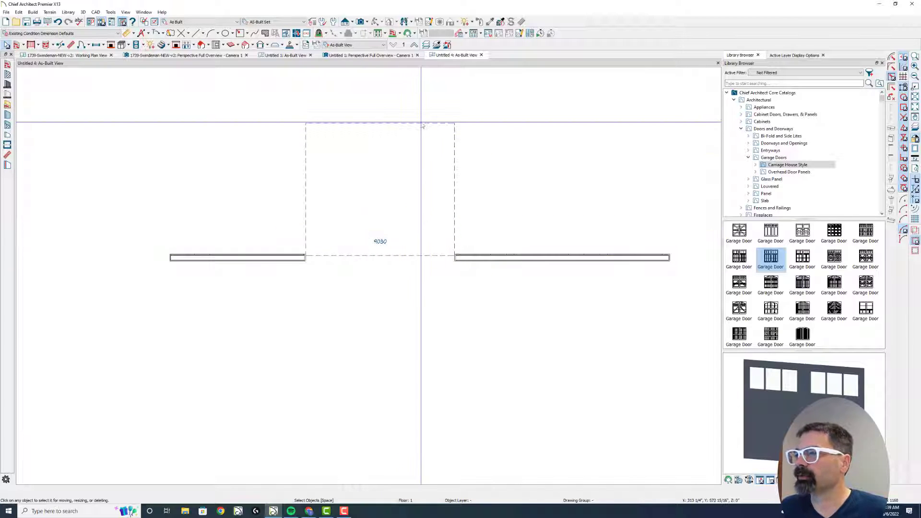
pyautogui.click(401, 261)
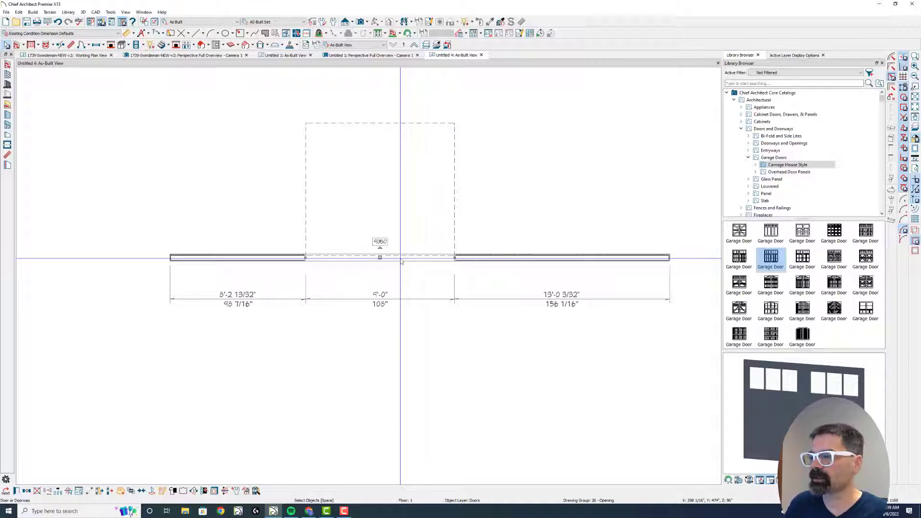
pyautogui.click(474, 255)
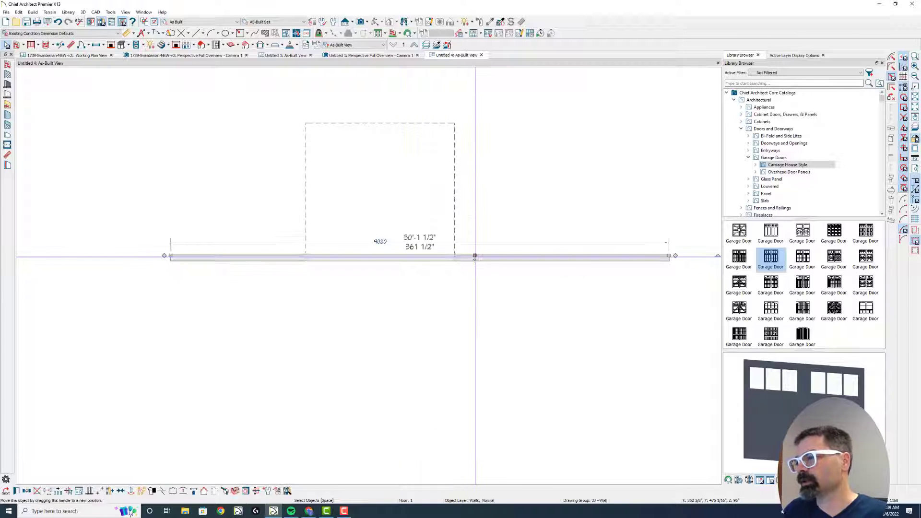
# Step: Change the wall type to Frame-3 1/2
pyautogui.doubleClick(475, 255)
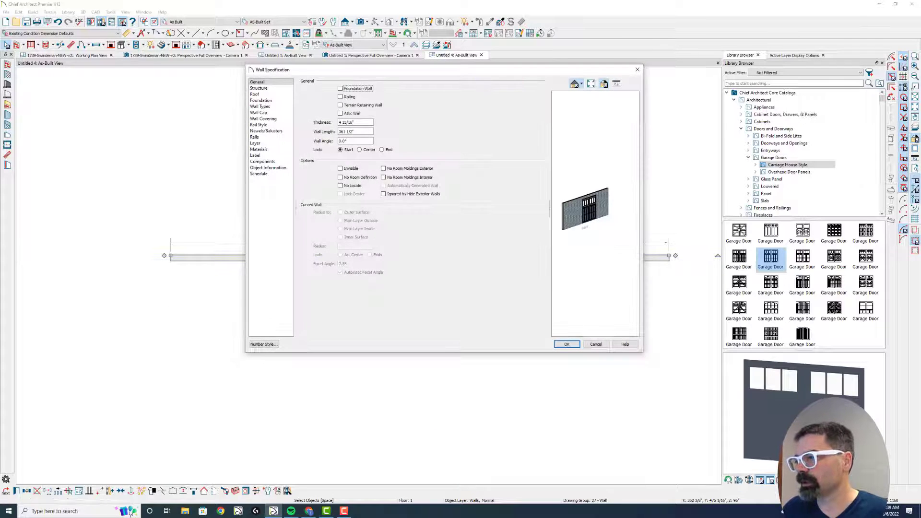
pyautogui.click(262, 106)
pyautogui.click(400, 90)
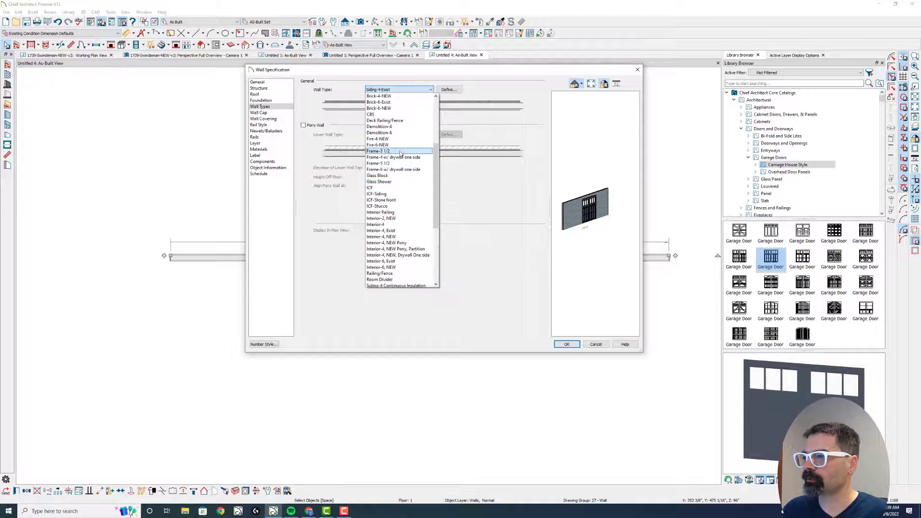
pyautogui.click(379, 114)
pyautogui.click(567, 344)
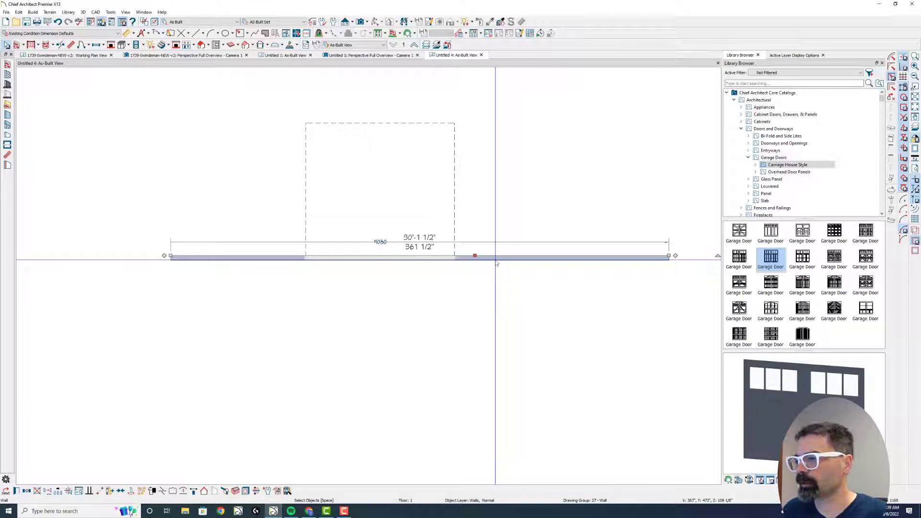
# Step: Uncheck Has Jamb in the garage door's specification
pyautogui.click(395, 259)
pyautogui.doubleClick(396, 259)
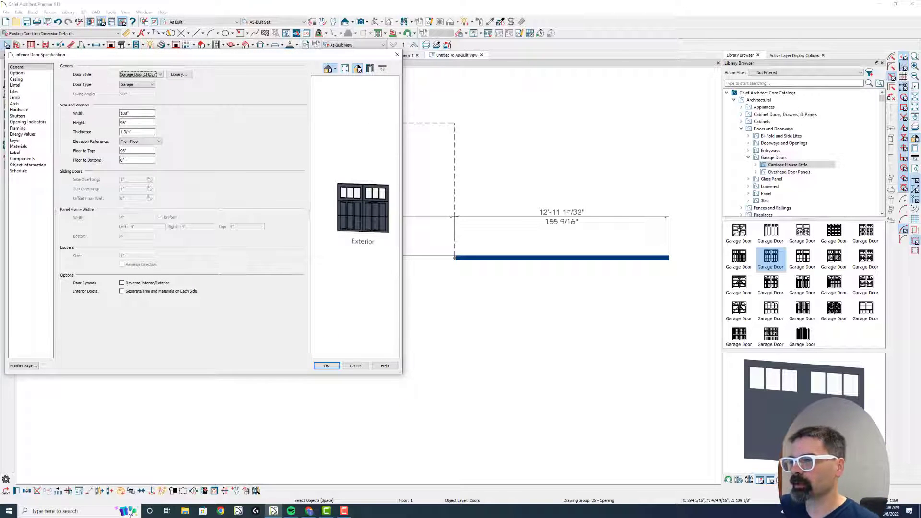
pyautogui.click(39, 97)
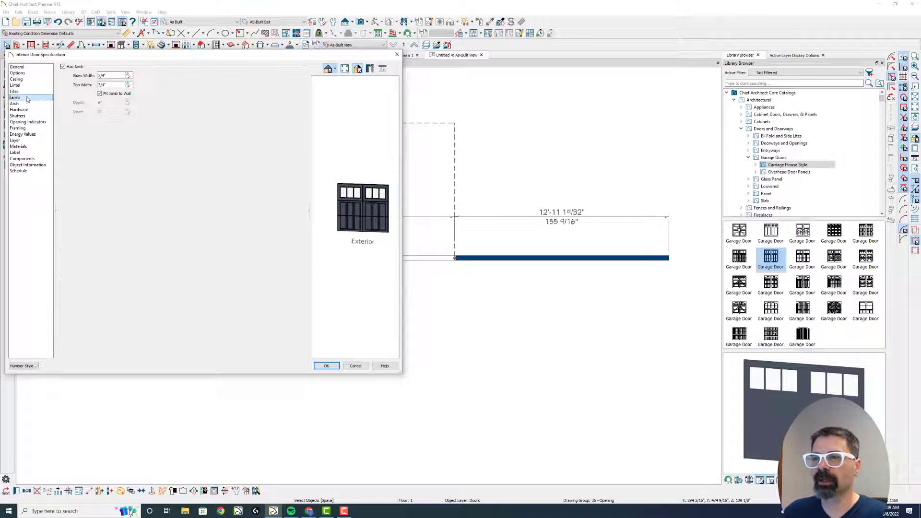
pyautogui.click(75, 68)
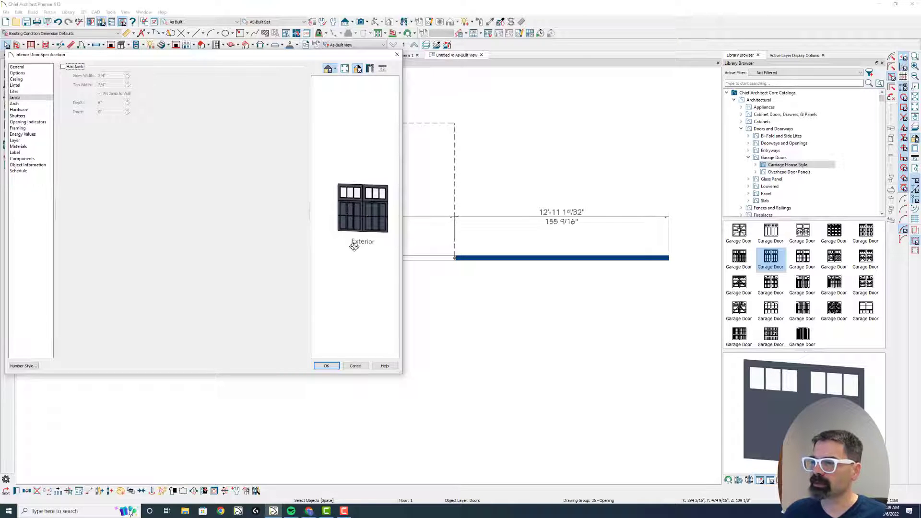
# Step: Apply the door changes and create an elevation view facing the garage door
pyautogui.click(326, 366)
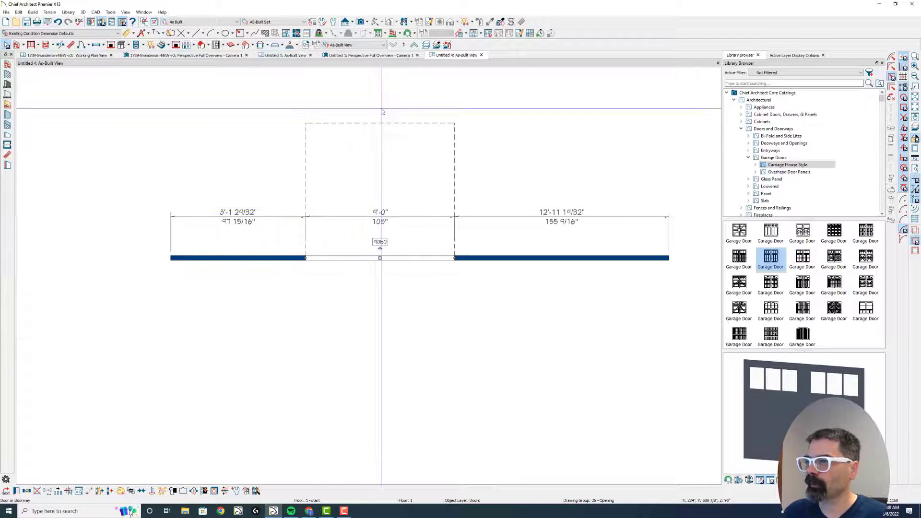
pyautogui.moveTo(374, 230); pyautogui.dragTo(382, 292)
pyautogui.scroll(2, 505, 301)
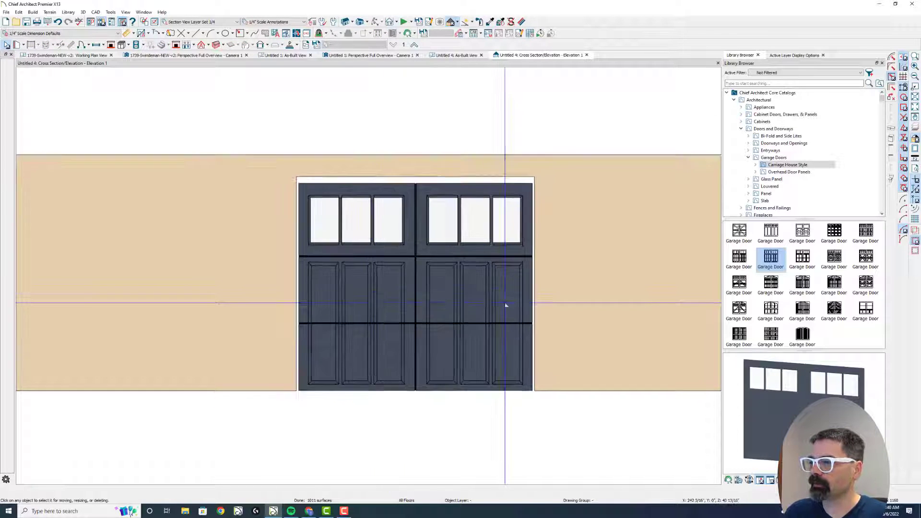
# Step: Draw a 3/4" tall polyline solid bar across the left door's windows
pyautogui.click(291, 44)
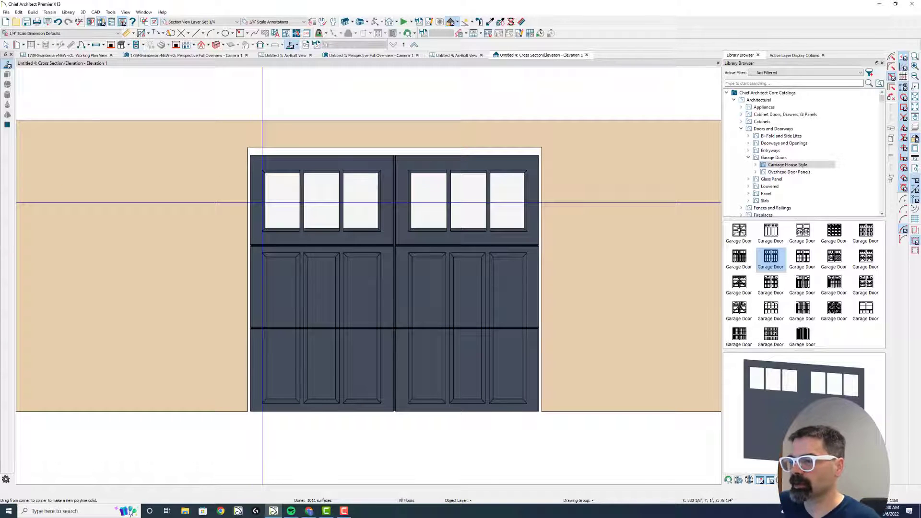
pyautogui.moveTo(262, 203); pyautogui.dragTo(381, 201)
pyautogui.press('Tab')
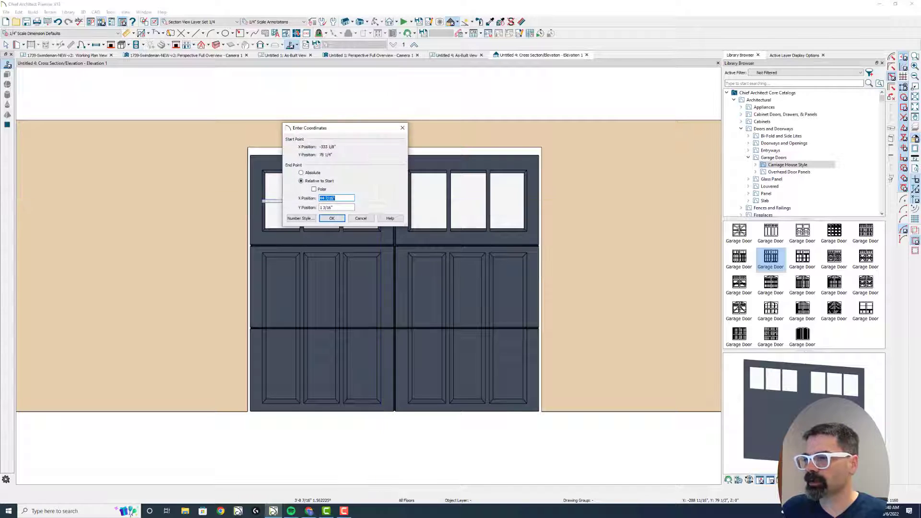
pyautogui.press('Tab')
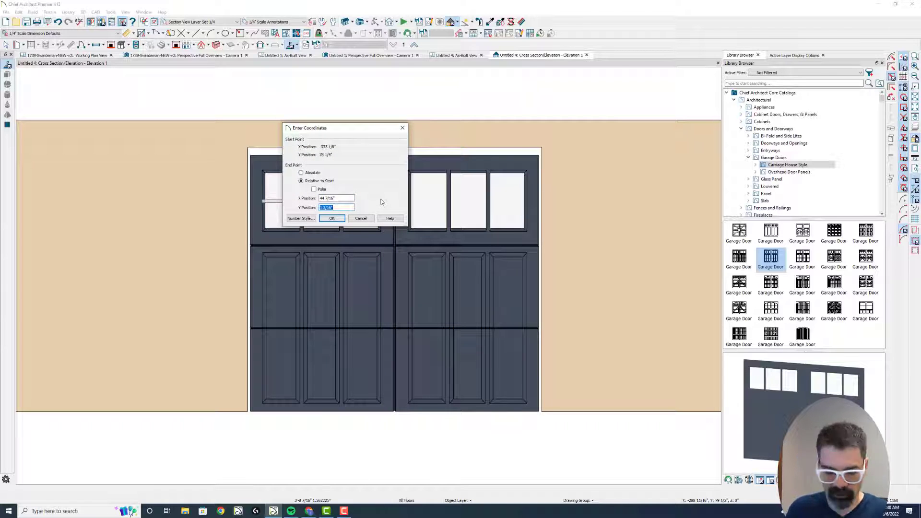
pyautogui.write('3/4')
pyautogui.press('Return')
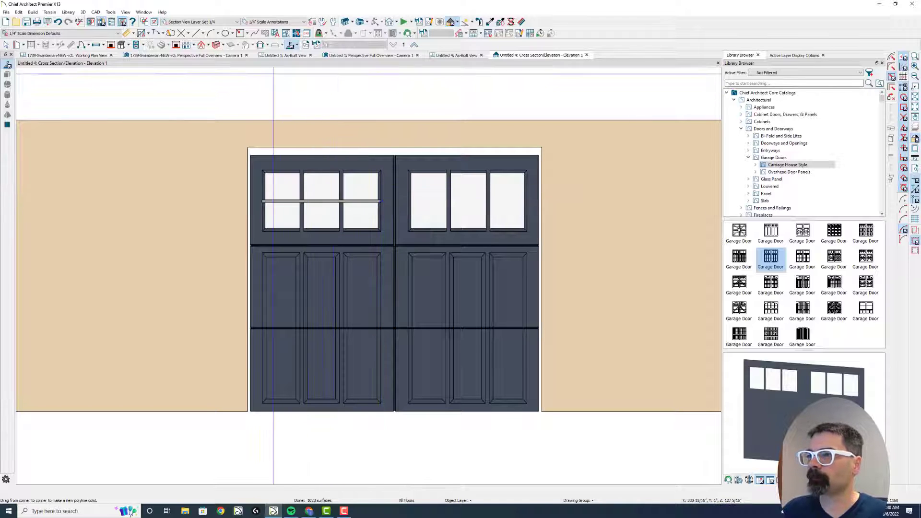
# Step: Cut a cross-section view through the garage door opening from the plan
pyautogui.click(451, 55)
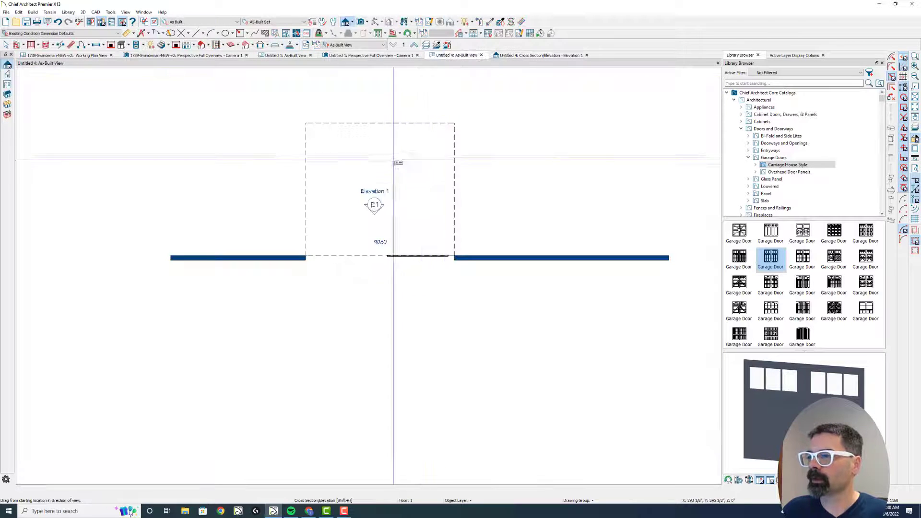
pyautogui.scroll(4, 450, 251)
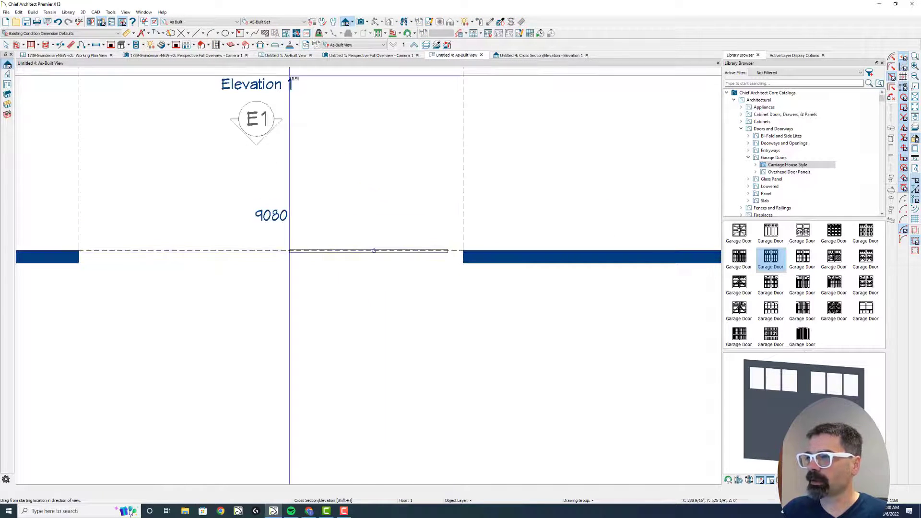
pyautogui.click(352, 21)
pyautogui.click(356, 37)
pyautogui.moveTo(283, 242); pyautogui.dragTo(350, 242)
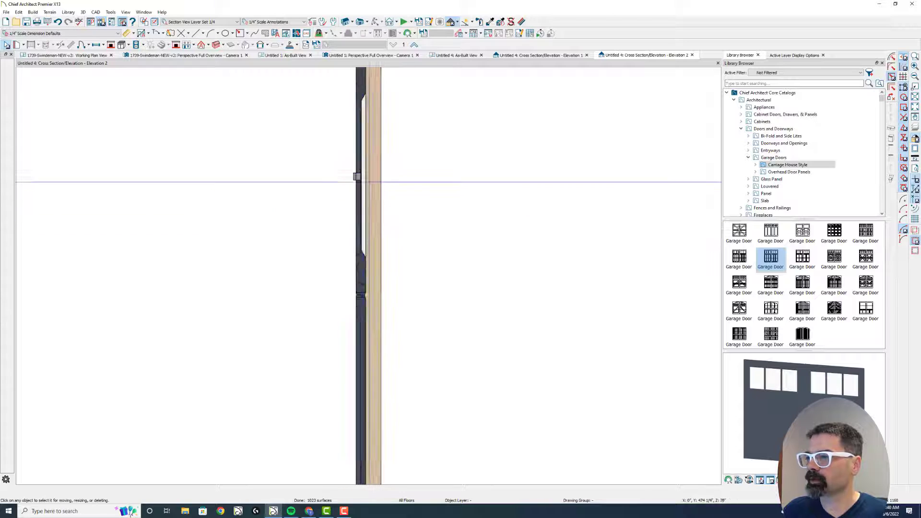
# Step: Zoom in on the section to show the door edge and the bar in profile
pyautogui.scroll(2, 364, 175)
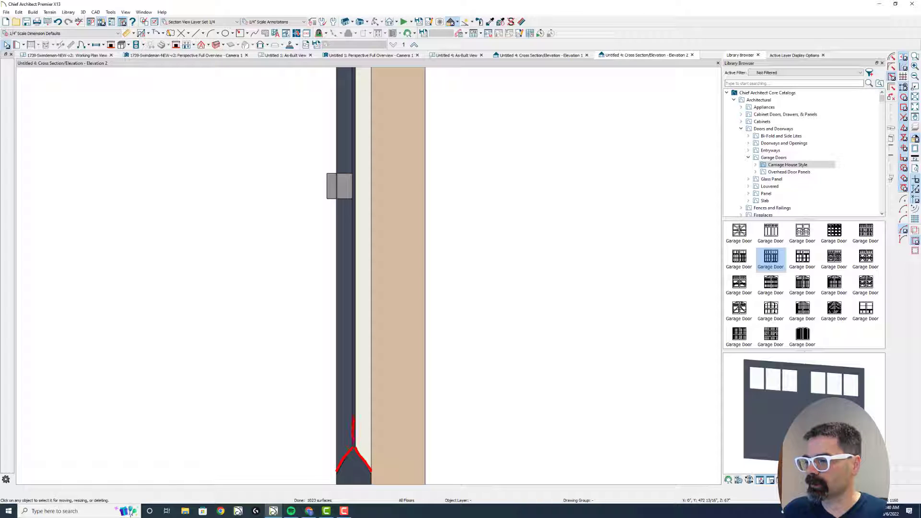
pyautogui.moveTo(351, 367); pyautogui.dragTo(355, 308)
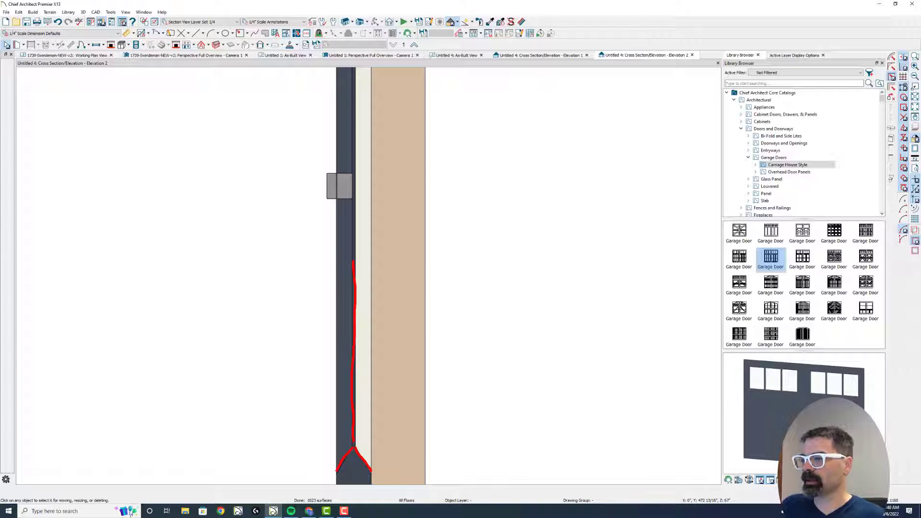
pyautogui.moveTo(340, 238); pyautogui.dragTo(266, 281)
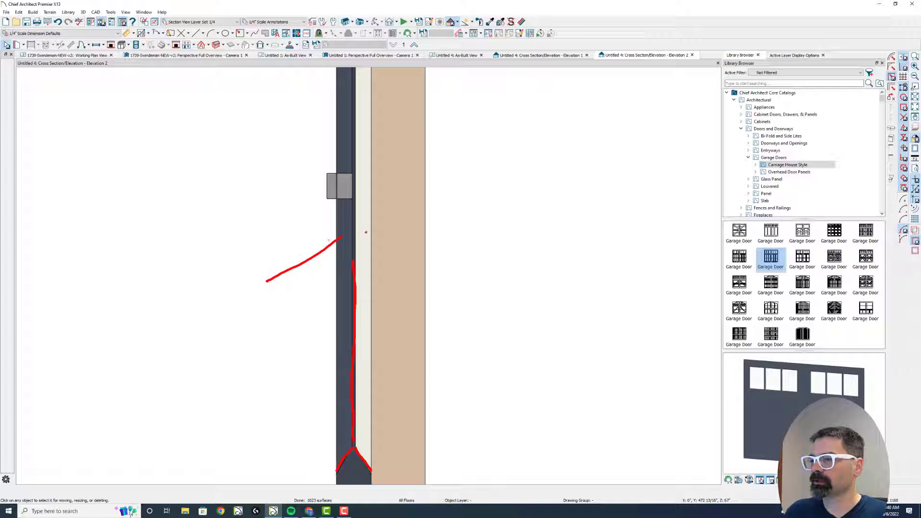
pyautogui.moveTo(366, 232); pyautogui.dragTo(449, 286)
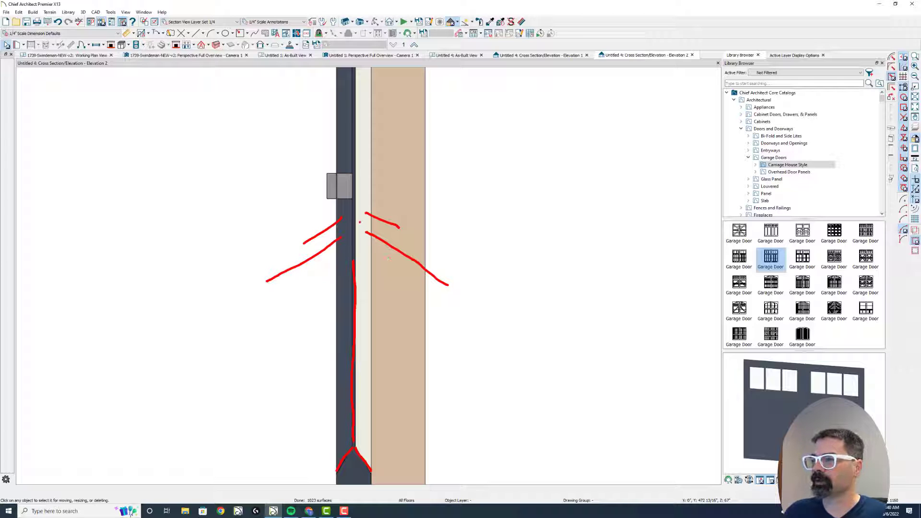
pyautogui.press('Escape')
# Step: Stretch one side of the small grey solid by an exact 1/2"
pyautogui.click(328, 187)
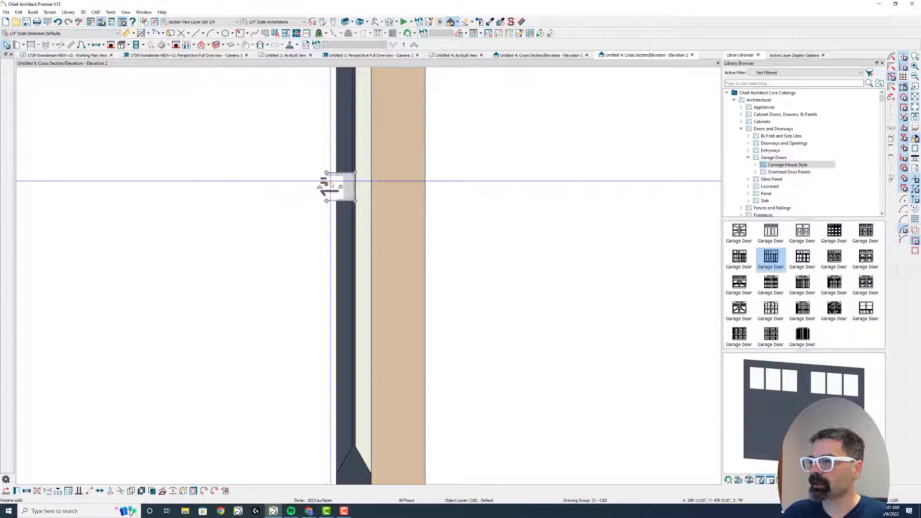
pyautogui.scroll(1, 330, 182)
pyautogui.scroll(1, 331, 184)
pyautogui.moveTo(327, 185); pyautogui.dragTo(340, 185)
pyautogui.press('Tab')
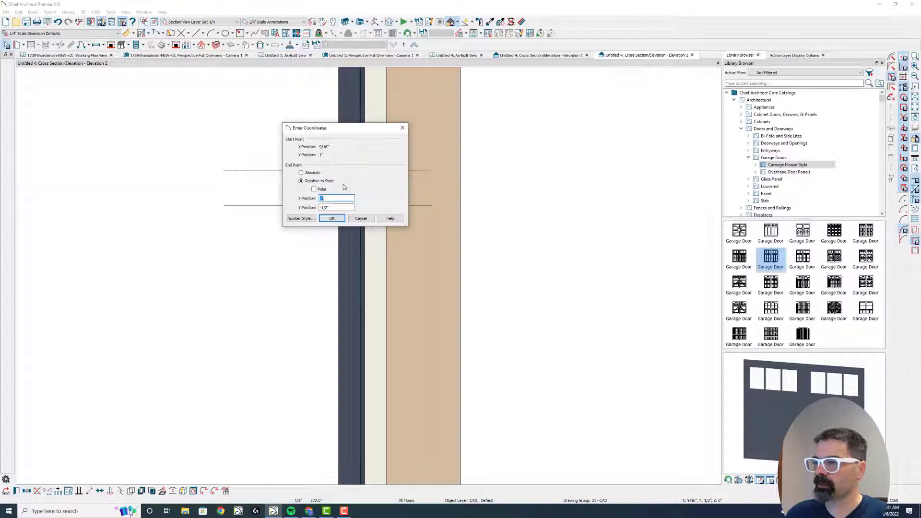
pyautogui.press('Return')
# Step: Move the solid slightly right by an exact entered distance, then return to the As-Built plan
pyautogui.scroll(-3, 348, 186)
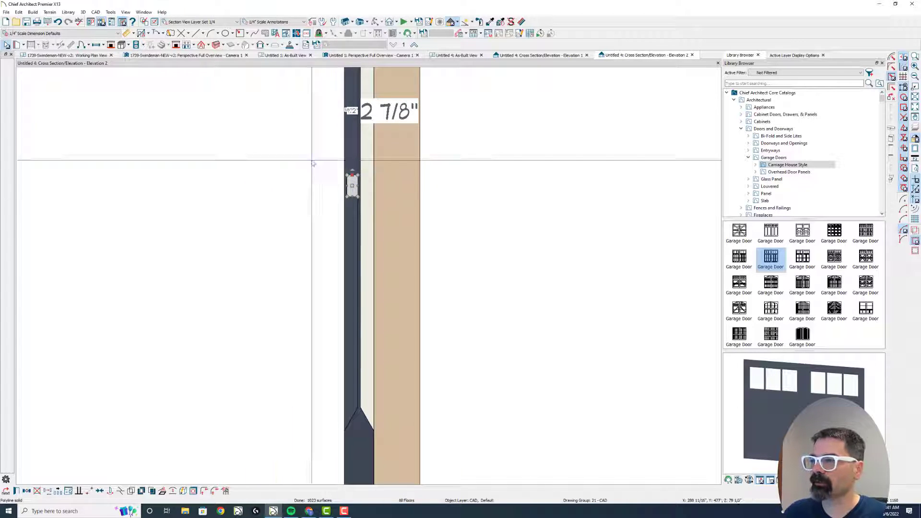
pyautogui.scroll(2, 354, 184)
pyautogui.scroll(3, 356, 184)
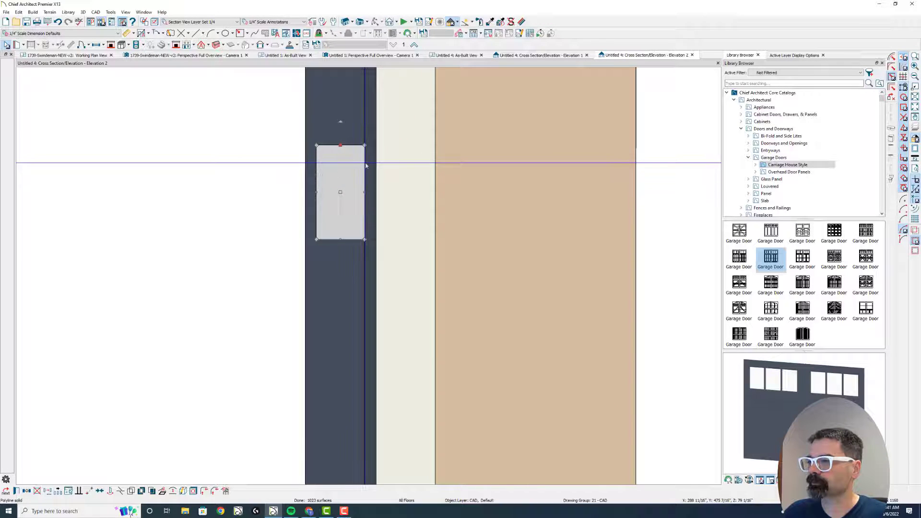
pyautogui.moveTo(341, 193); pyautogui.dragTo(346, 192)
pyautogui.press('Tab')
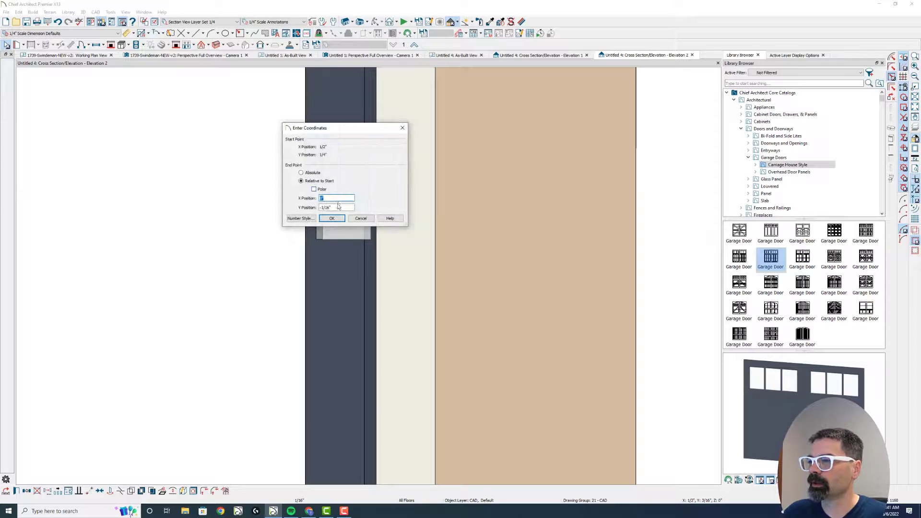
pyautogui.click(331, 218)
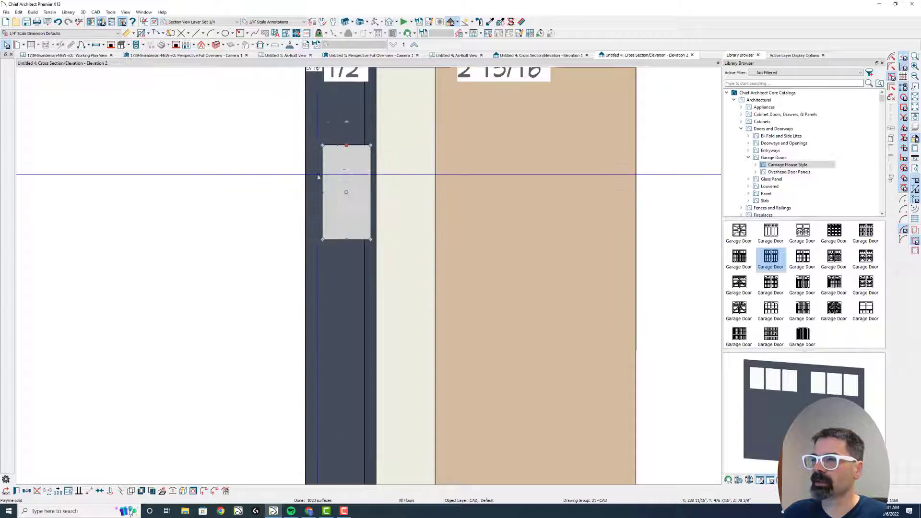
pyautogui.click(464, 56)
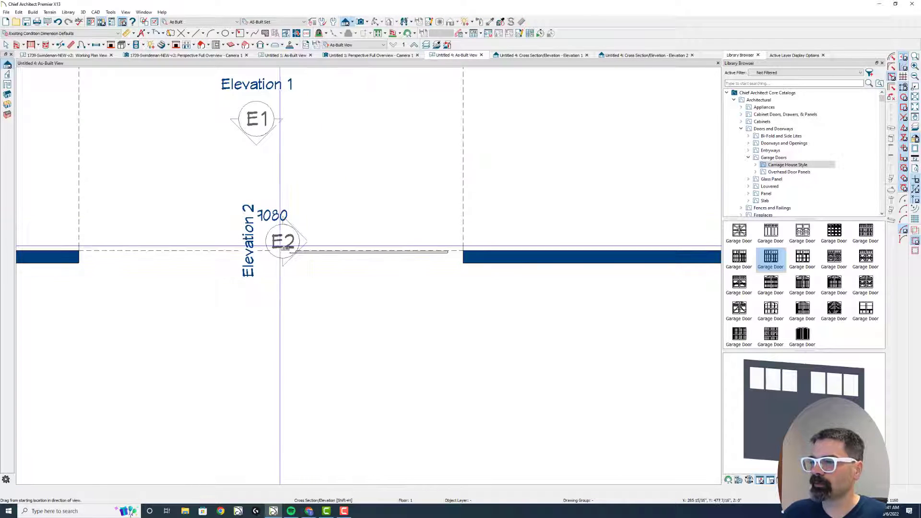
# Step: Copy the thin solid at the garage opening and place it beside the original from the wall corner
pyautogui.press('space')
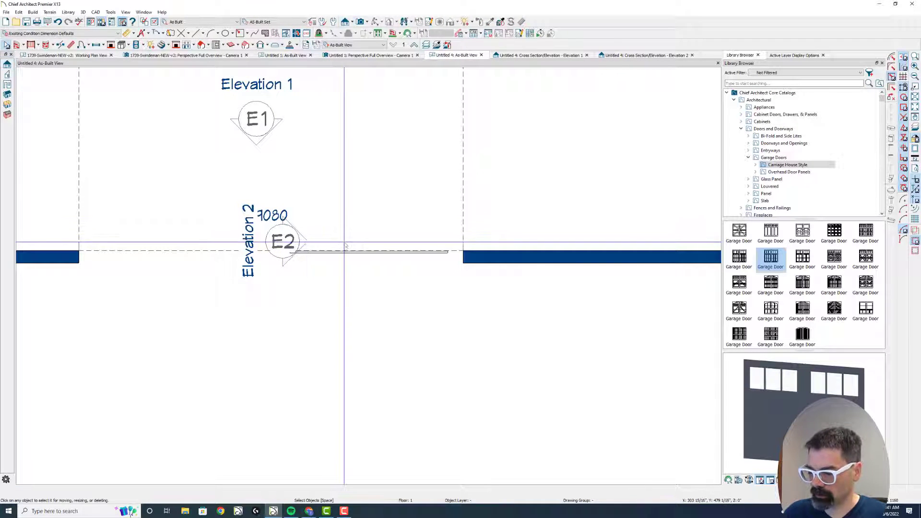
pyautogui.click(912, 242)
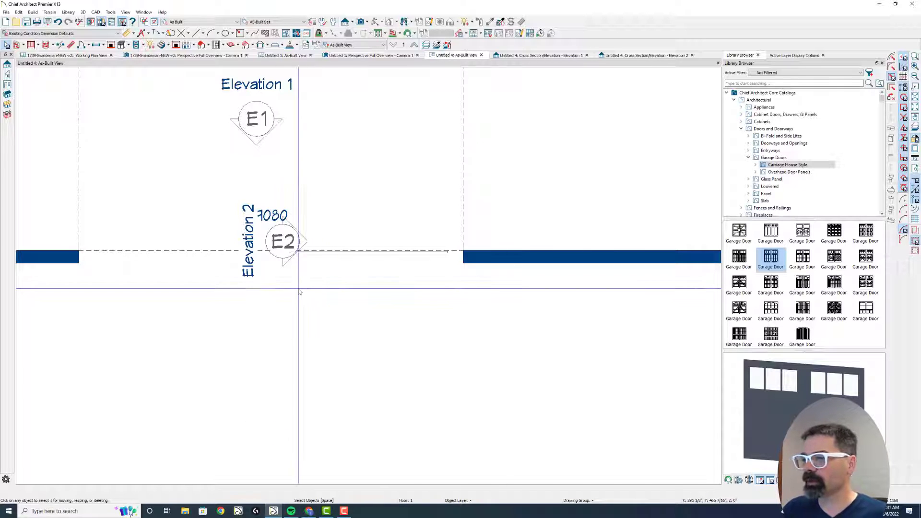
pyautogui.moveTo(286, 290); pyautogui.dragTo(451, 234)
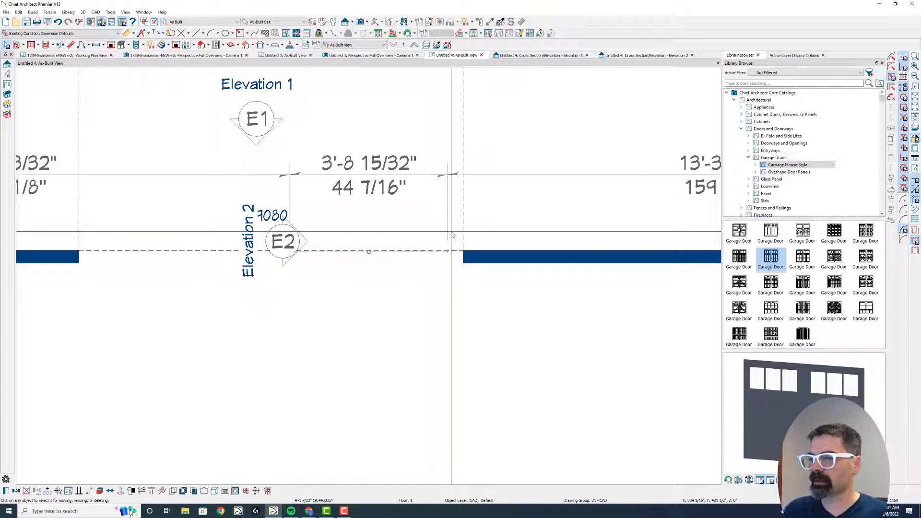
pyautogui.click(17, 491)
pyautogui.scroll(3, 475, 256)
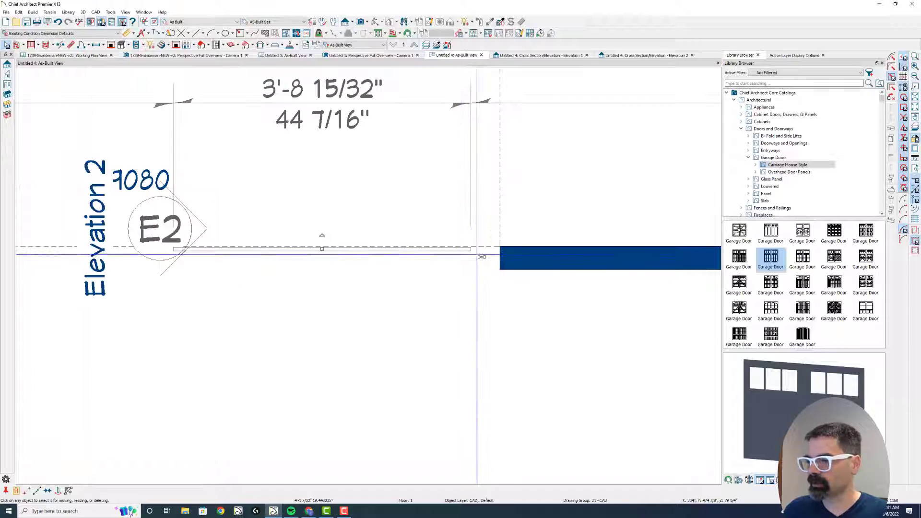
pyautogui.click(27, 491)
pyautogui.scroll(4, 472, 259)
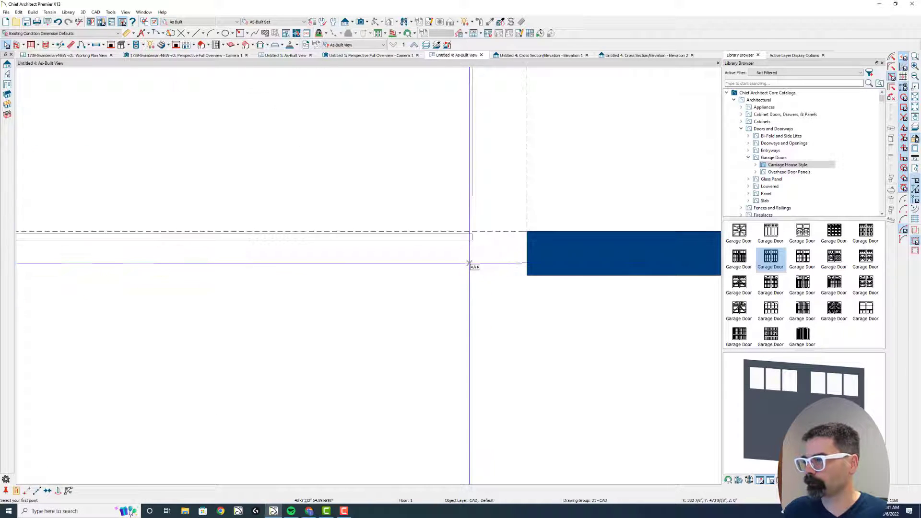
pyautogui.click(470, 226)
pyautogui.click(471, 237)
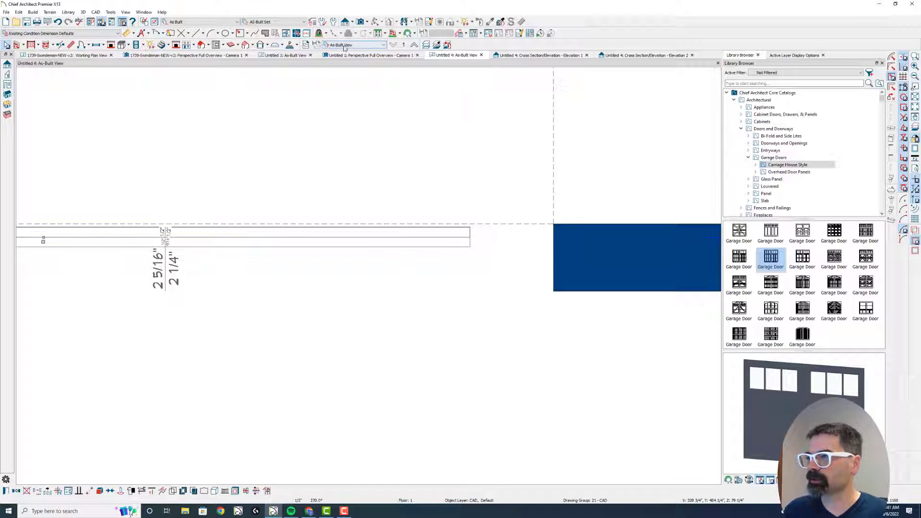
# Step: In Elevation 2, paint the block's right half Bone sampled from the wall, then sample Slate
pyautogui.click(645, 55)
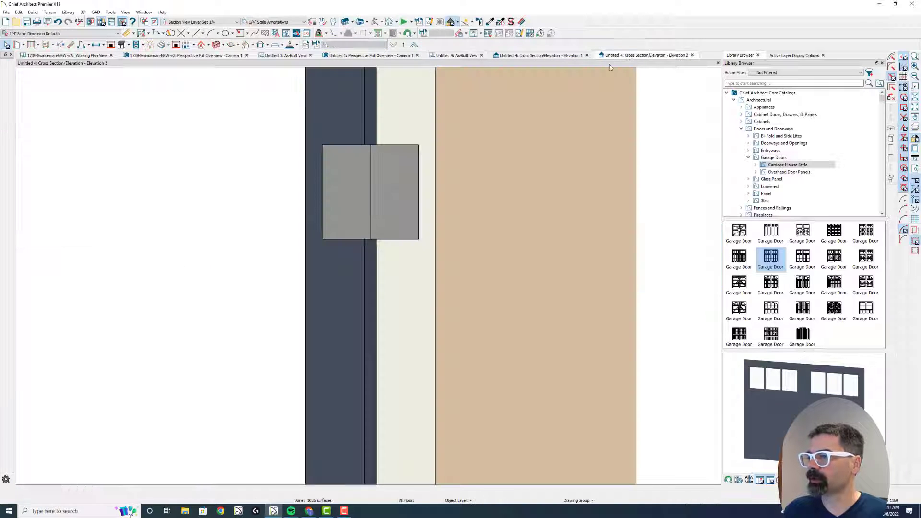
pyautogui.scroll(-3, 357, 180)
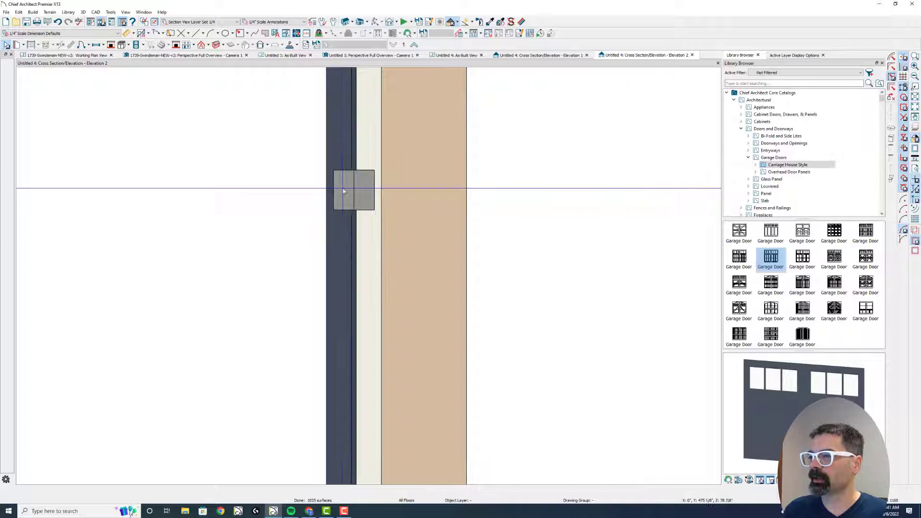
pyautogui.scroll(-2, 363, 181)
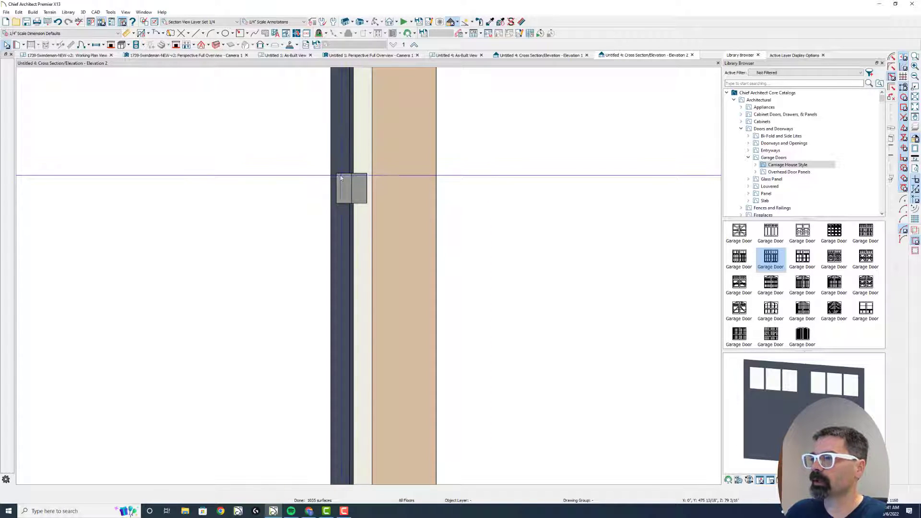
pyautogui.click(489, 22)
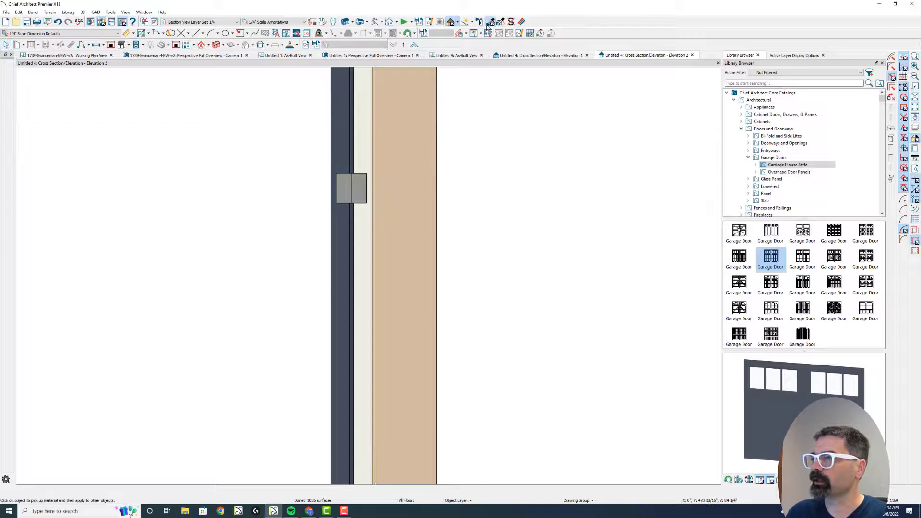
pyautogui.click(368, 155)
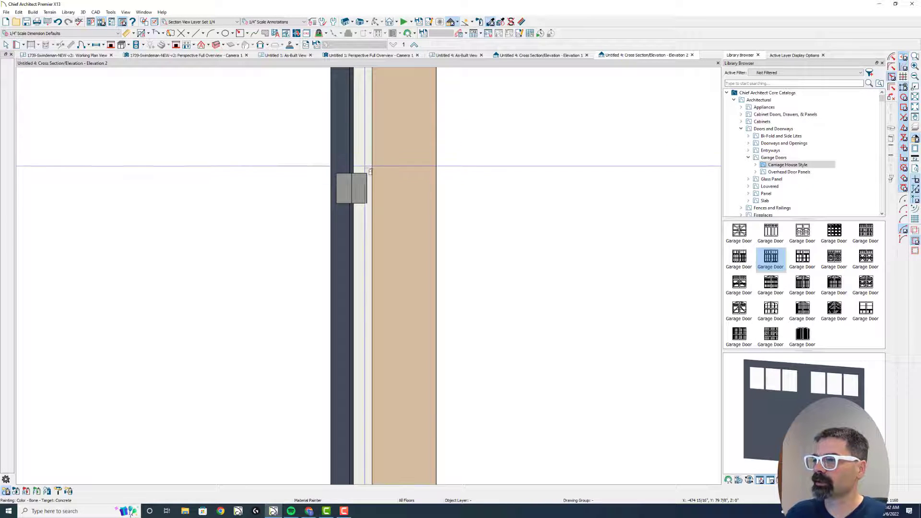
pyautogui.click(367, 193)
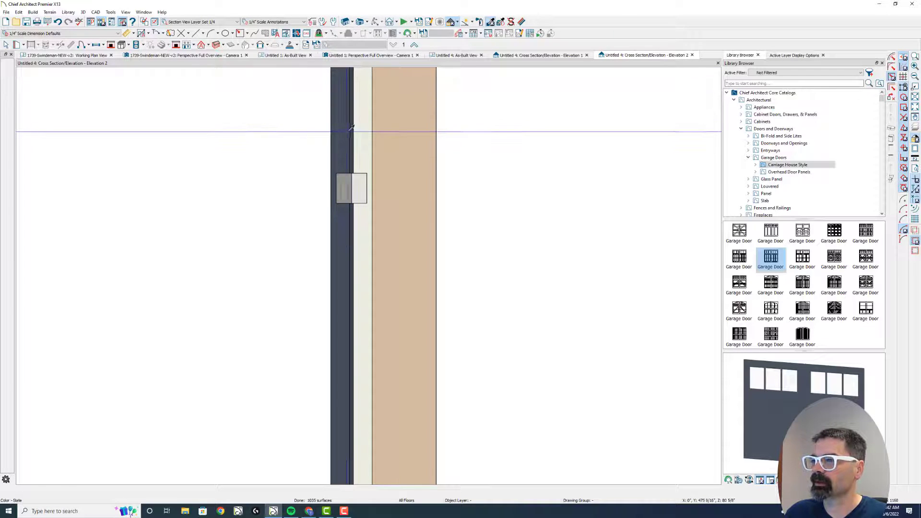
pyautogui.click(350, 190)
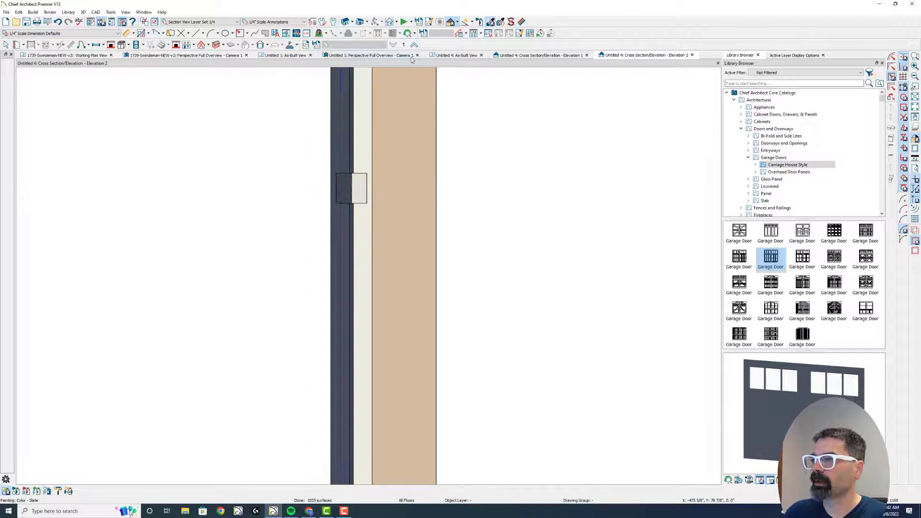
# Step: Open the F9 3D overview, orbit around the wall and door, then close it
pyautogui.press('F9')
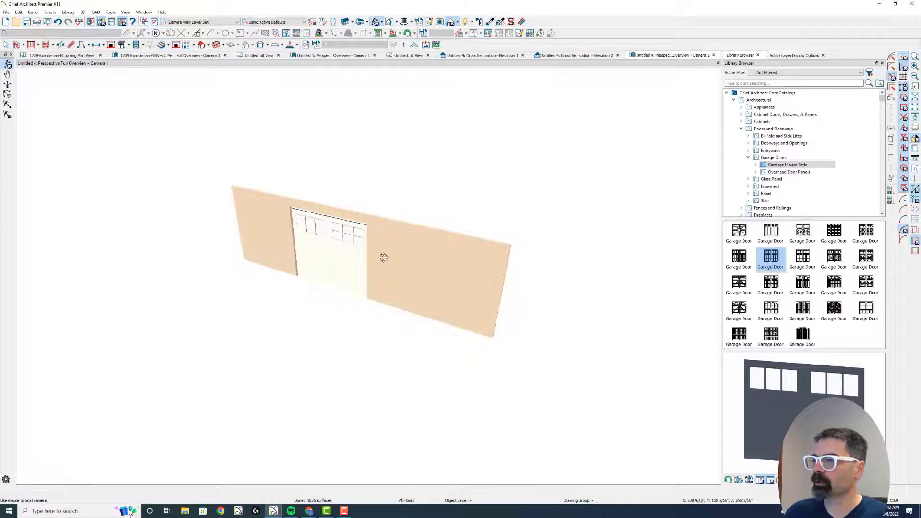
pyautogui.scroll(5, 585, 239)
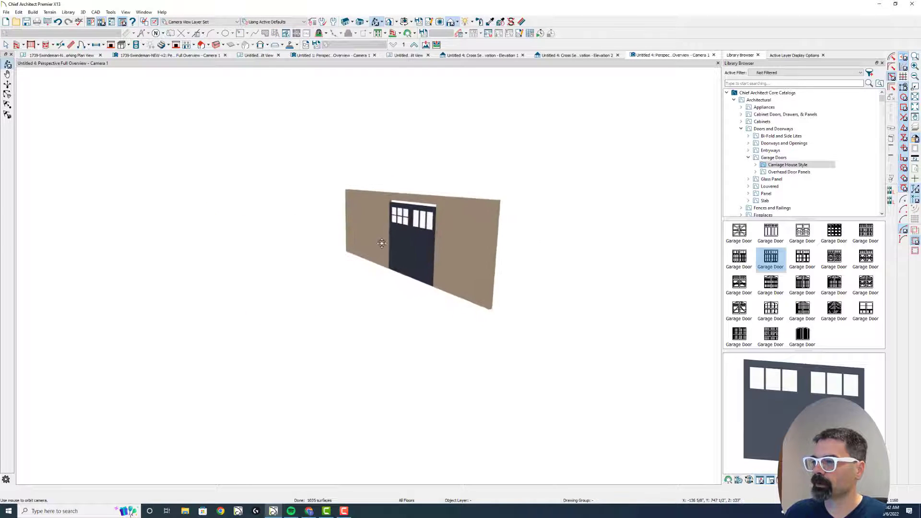
pyautogui.moveTo(405, 235); pyautogui.dragTo(461, 232)
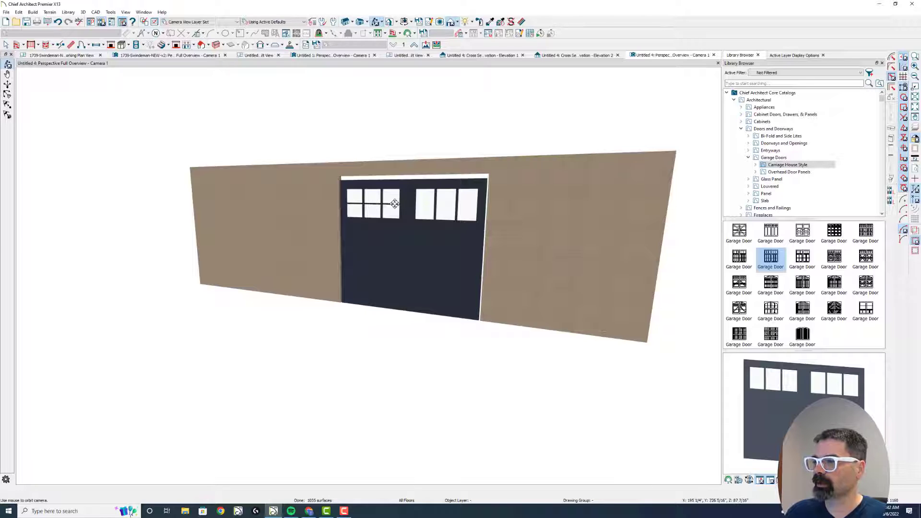
pyautogui.moveTo(394, 208); pyautogui.dragTo(252, 247)
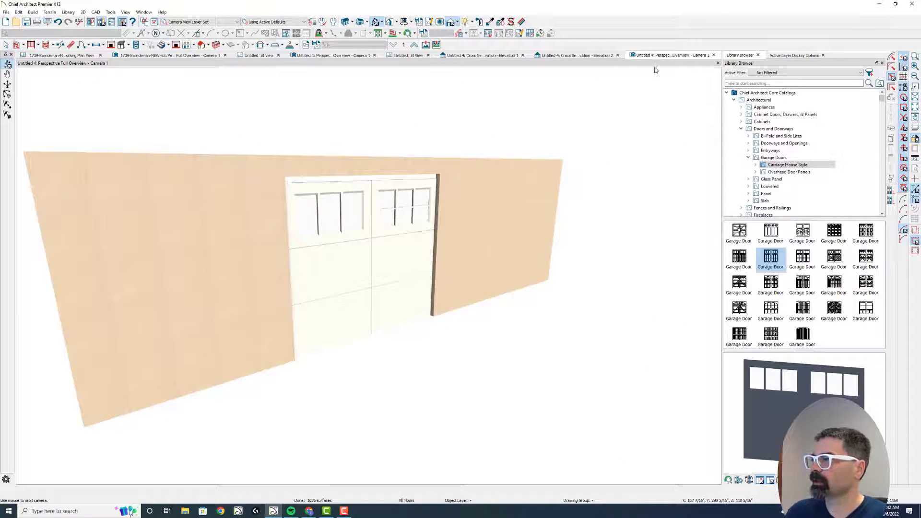
pyautogui.click(714, 55)
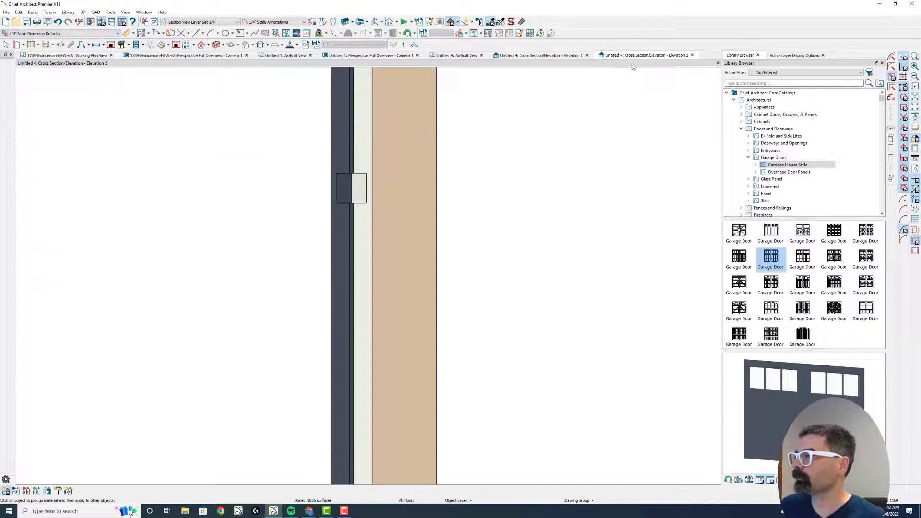
# Step: Close the Elevation 2 and Elevation 1 views and select the garage door, cancelling a stray copy
pyautogui.click(691, 56)
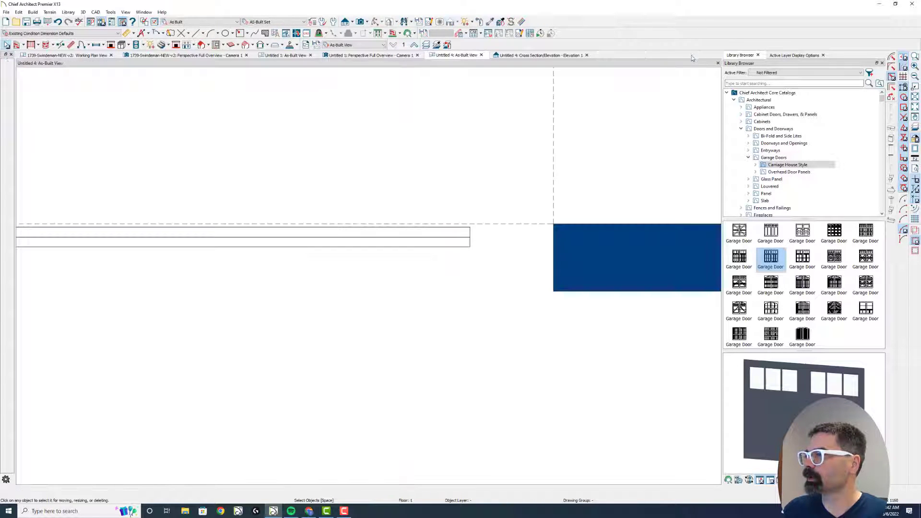
pyautogui.click(586, 56)
pyautogui.scroll(-3, 487, 159)
pyautogui.scroll(-2, 486, 159)
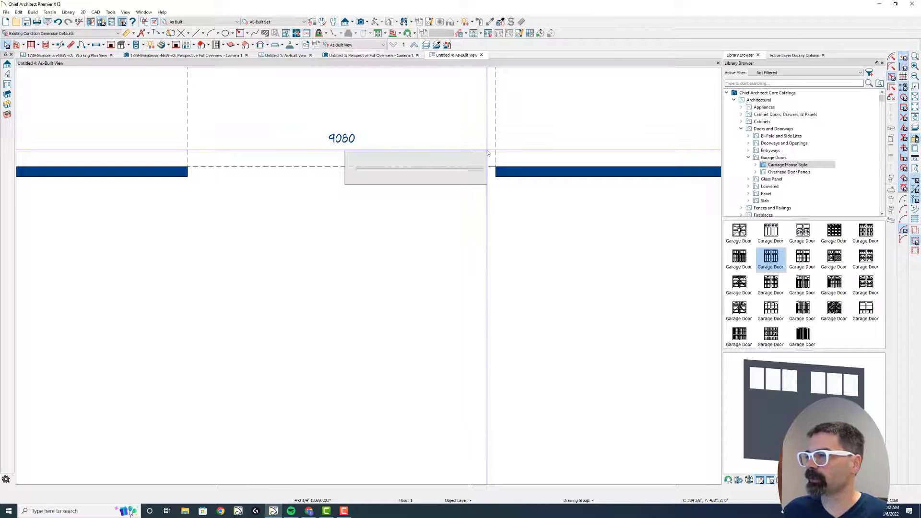
pyautogui.click(488, 154)
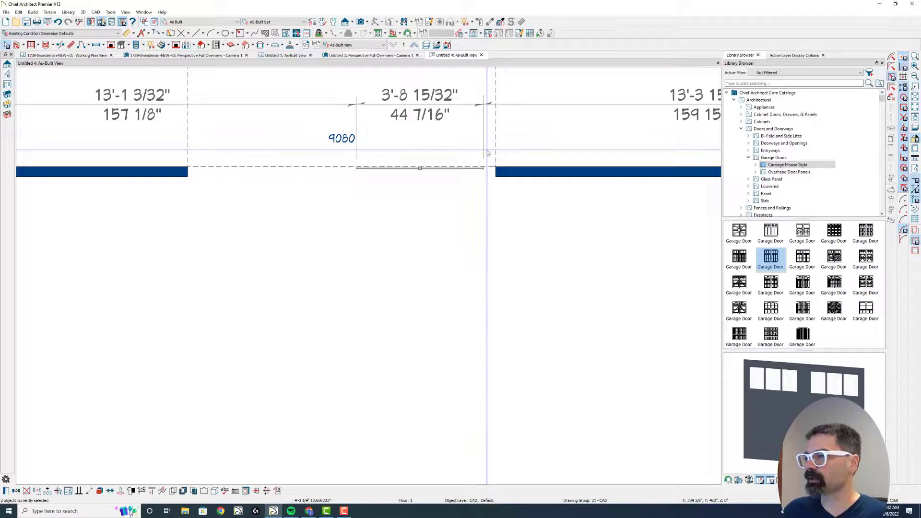
pyautogui.click(16, 490)
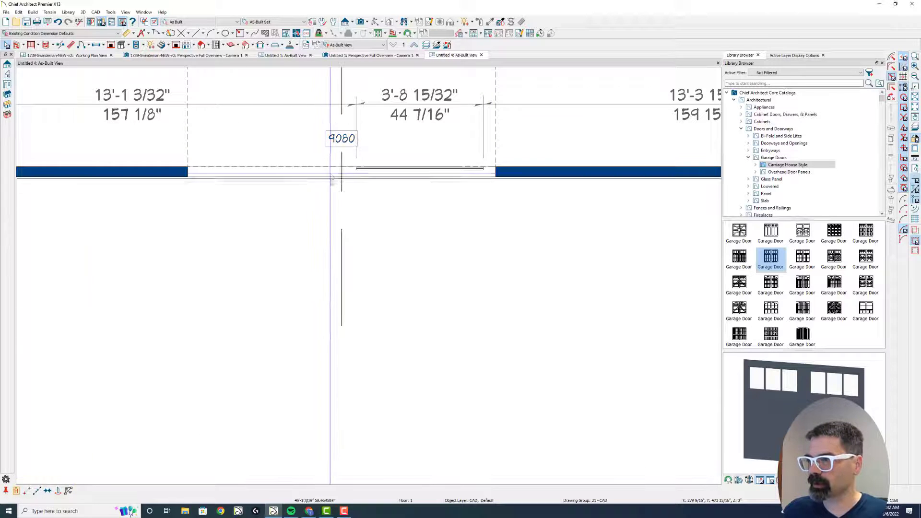
pyautogui.press('Escape')
# Step: Open a 3D overview and orbit round to the door's dark side
pyautogui.click(451, 21)
pyautogui.click(376, 21)
pyautogui.moveTo(347, 253); pyautogui.dragTo(218, 238)
# Step: Zoom and orbit the 3D view face-on to the garage door's cream outer face
pyautogui.scroll(3, 367, 222)
pyautogui.scroll(3, 383, 214)
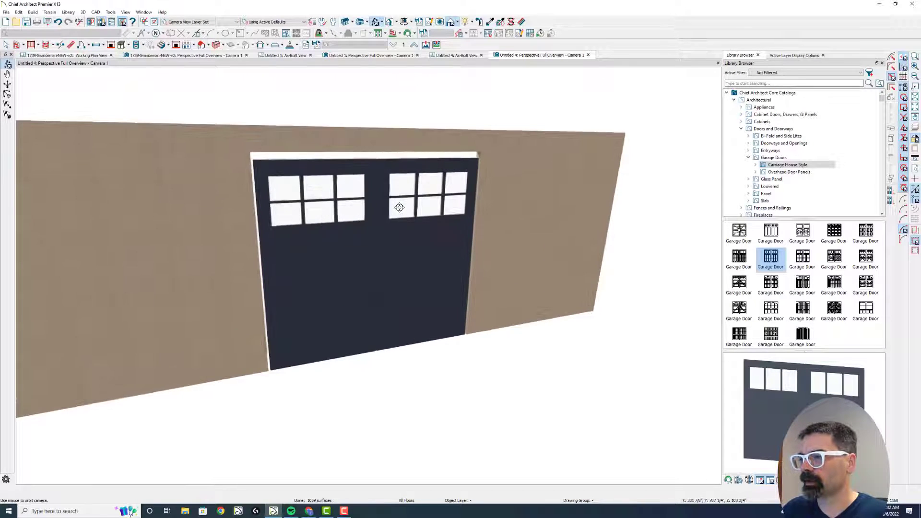
pyautogui.scroll(1, 375, 227)
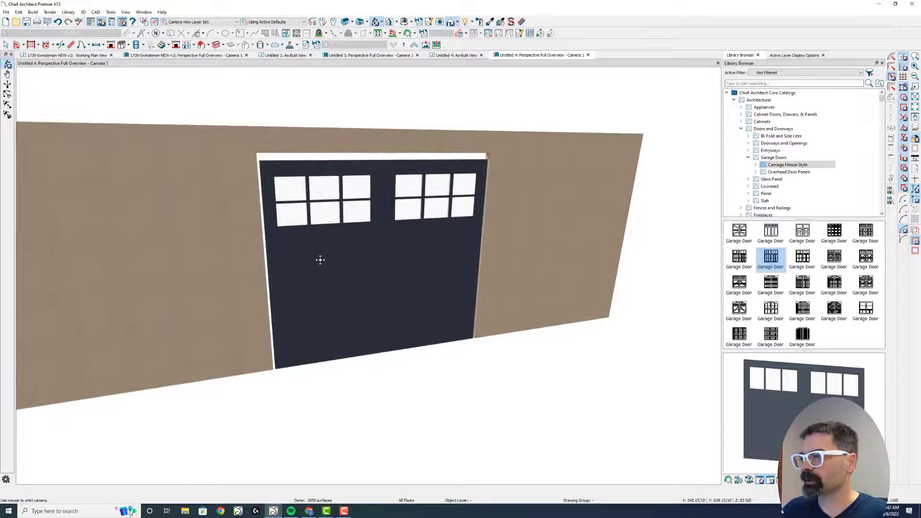
pyautogui.moveTo(432, 298); pyautogui.dragTo(586, 294)
pyautogui.moveTo(485, 271); pyautogui.dragTo(572, 50)
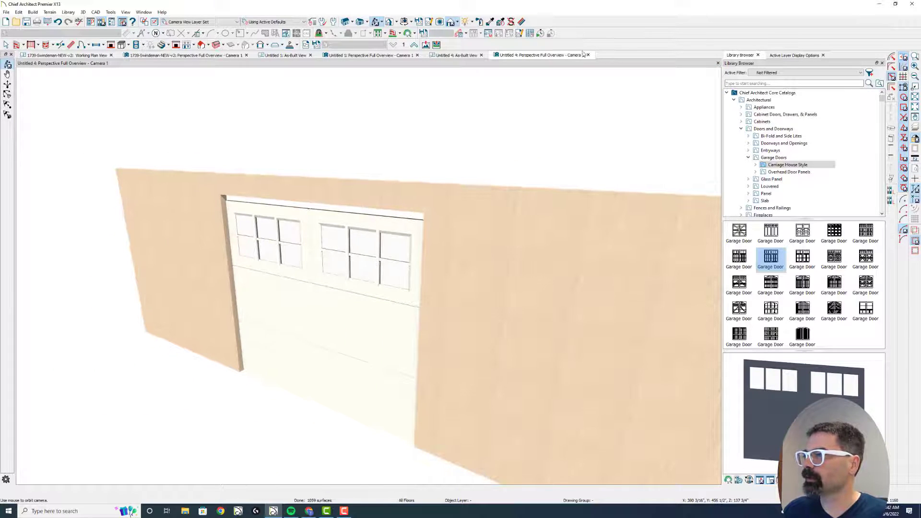
# Step: Reopen the full-overview 3D view, hide the wall surface, then return to the As-Built plan
pyautogui.click(587, 55)
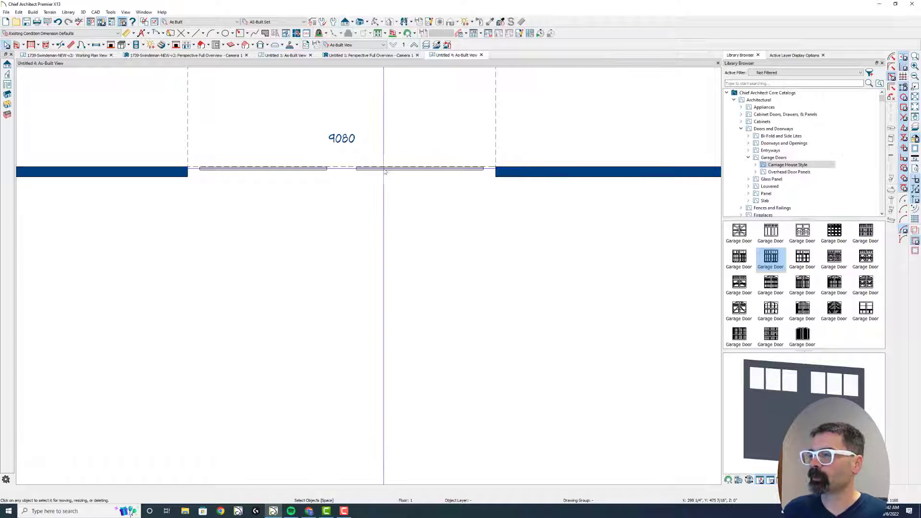
pyautogui.press('F9')
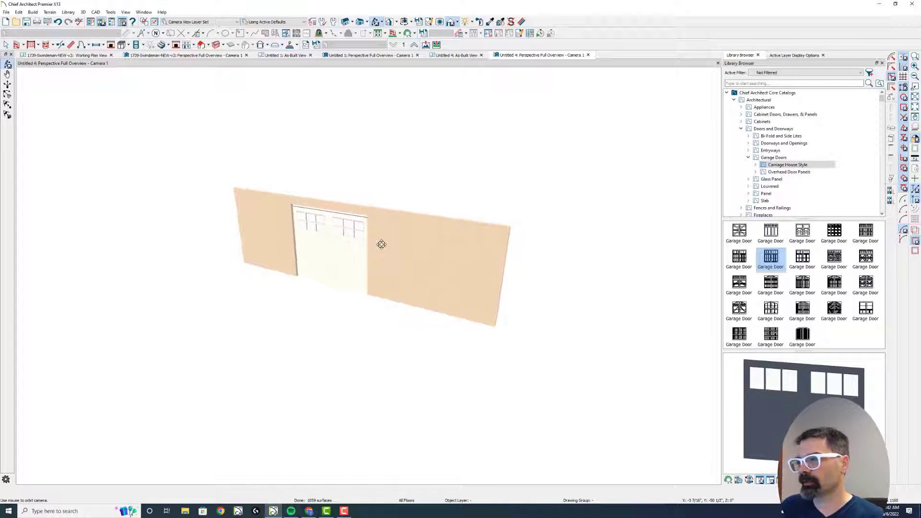
pyautogui.click(396, 268)
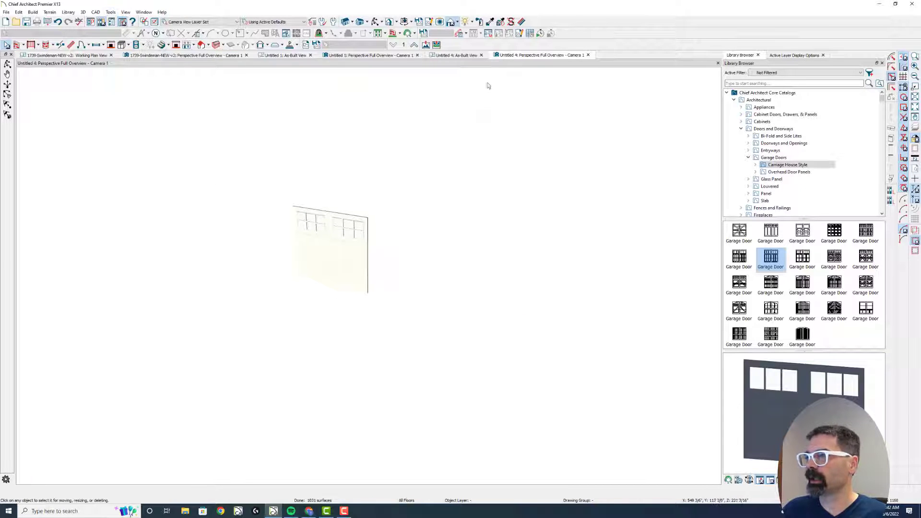
pyautogui.click(456, 56)
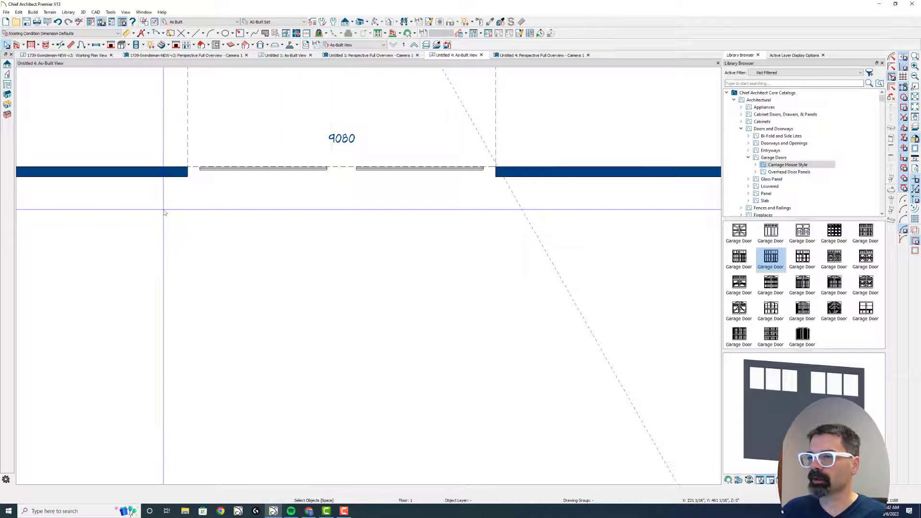
# Step: Box-select the imported dark carriage door objects above the wall and convert them into one symbol
pyautogui.scroll(-1, 230, 299)
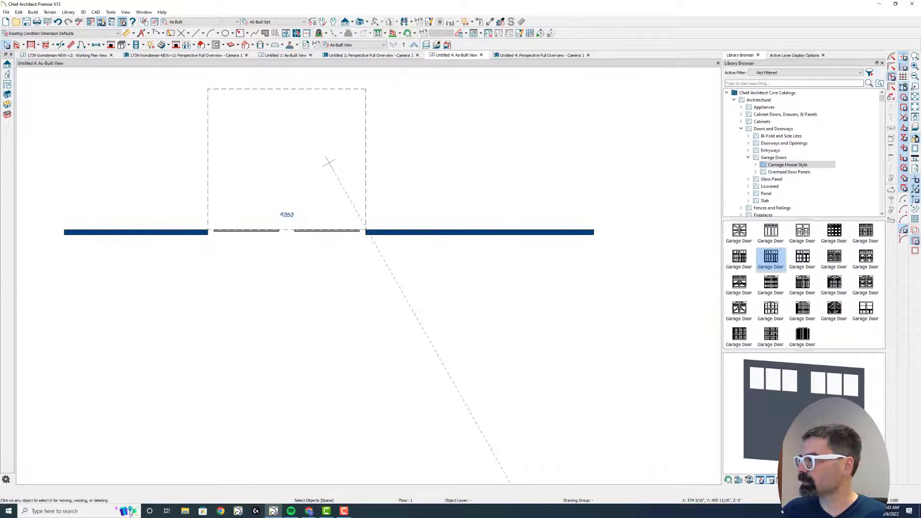
pyautogui.click(915, 242)
pyautogui.moveTo(188, 279); pyautogui.dragTo(384, 75)
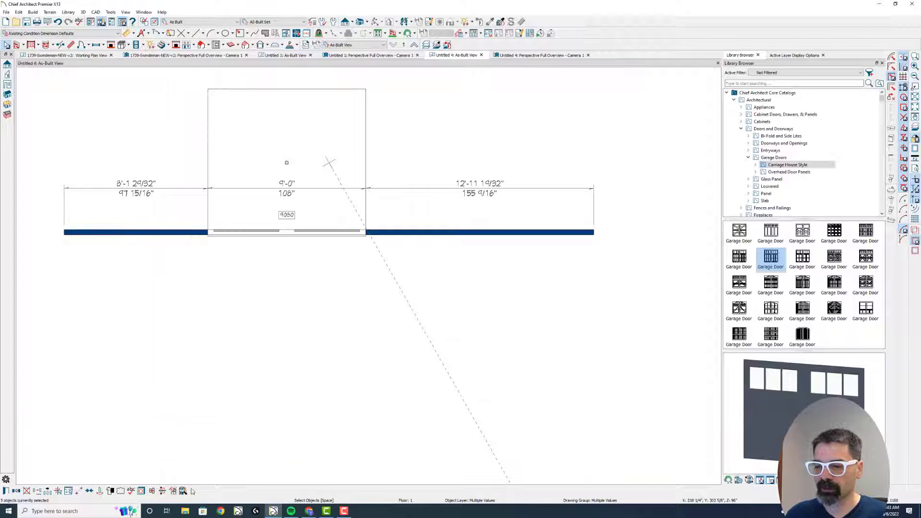
pyautogui.click(174, 492)
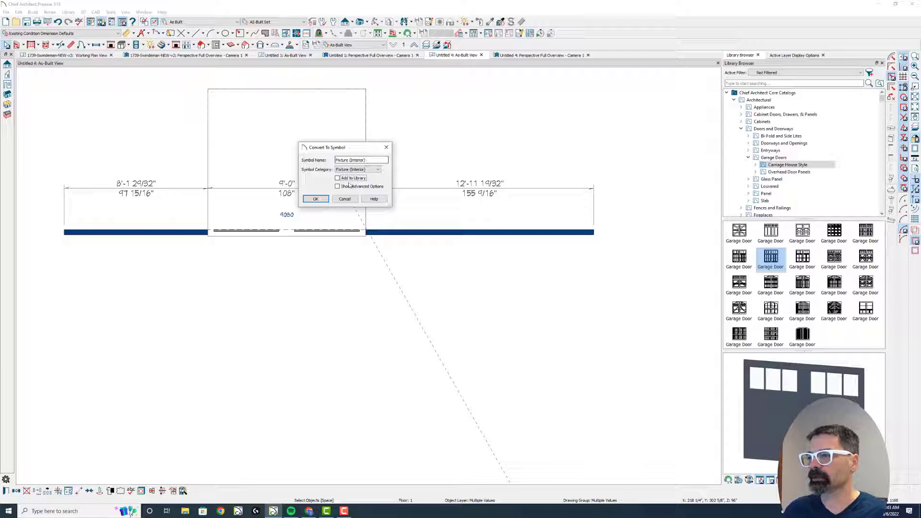
pyautogui.click(316, 199)
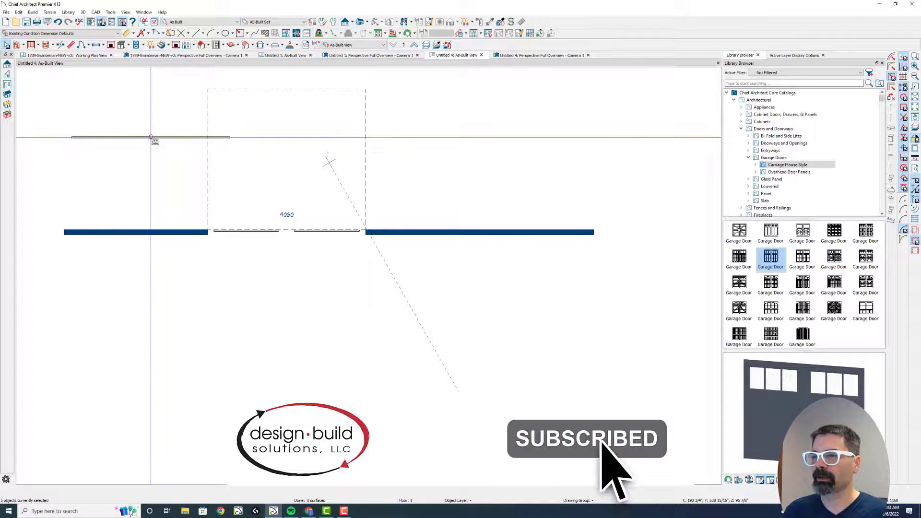
# Step: Orbit the 3D overview to confirm the door symbol floats behind and above the wall
pyautogui.click(530, 56)
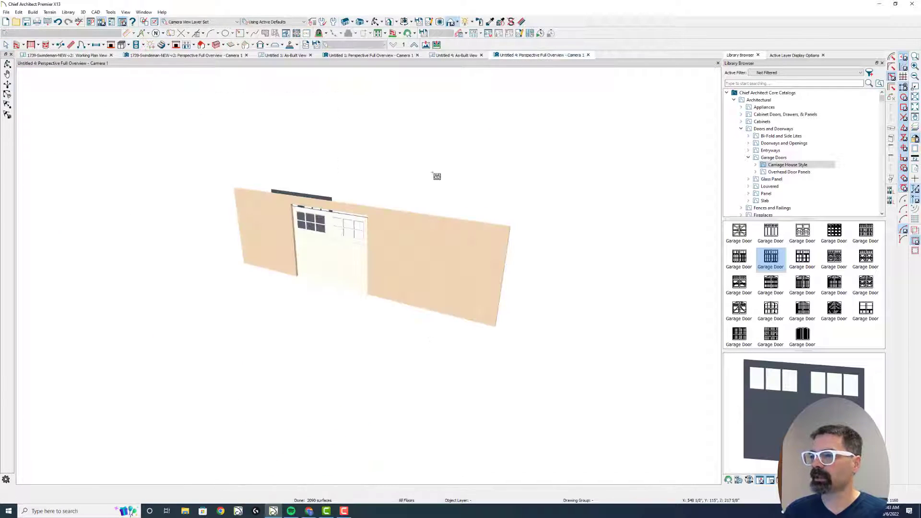
pyautogui.click(9, 65)
pyautogui.moveTo(404, 219); pyautogui.dragTo(366, 221)
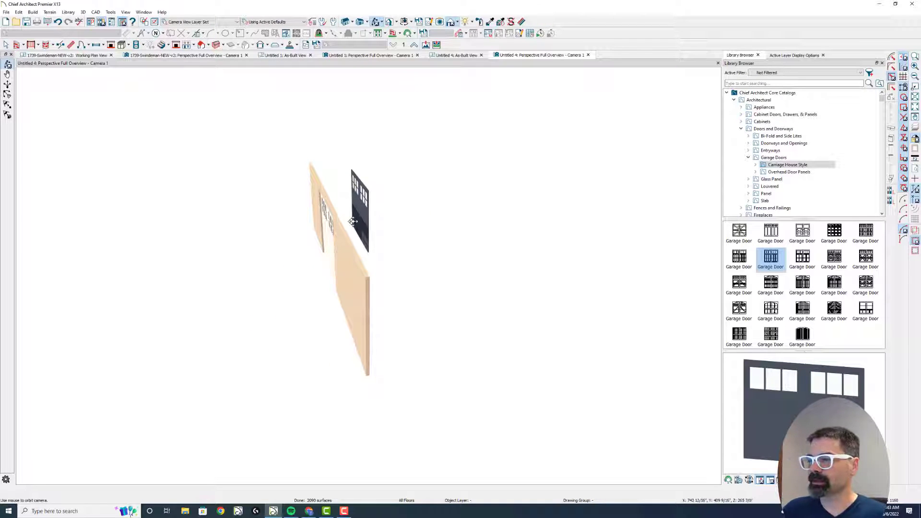
pyautogui.moveTo(320, 226); pyautogui.dragTo(362, 235)
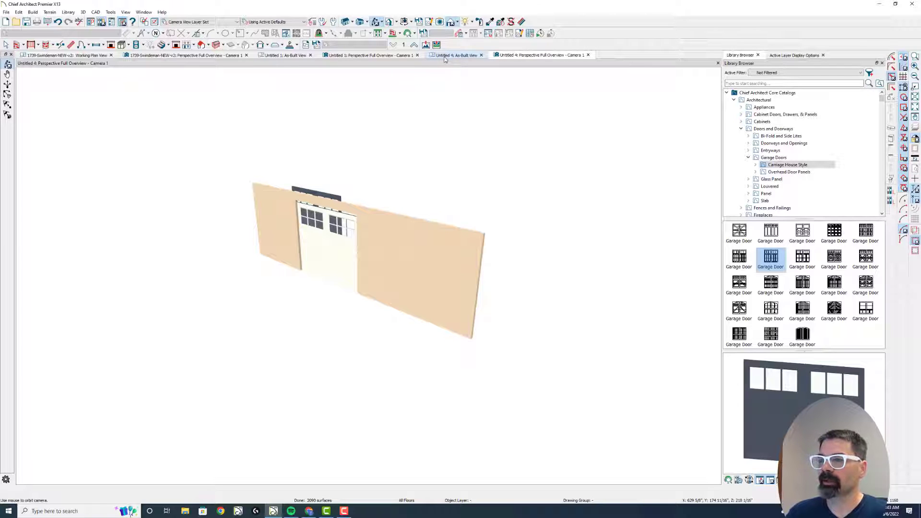
pyautogui.click(110, 12)
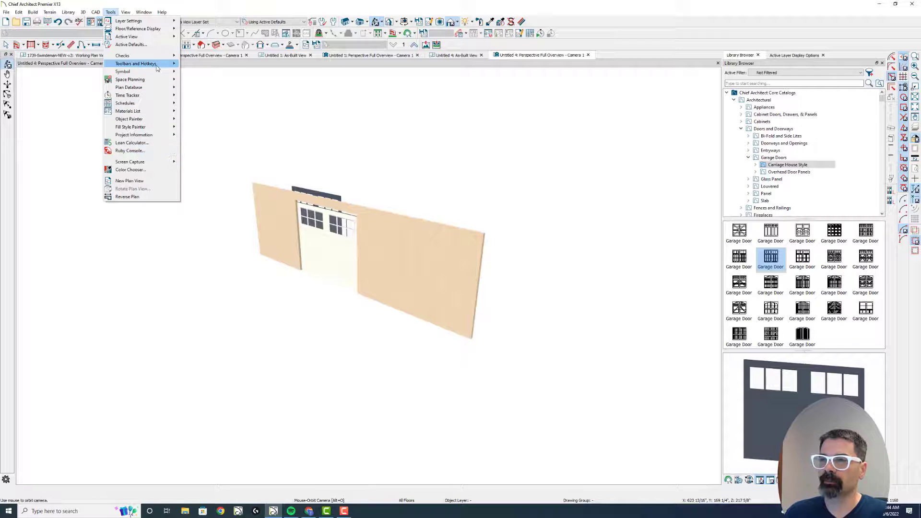
pyautogui.moveTo(155, 76)
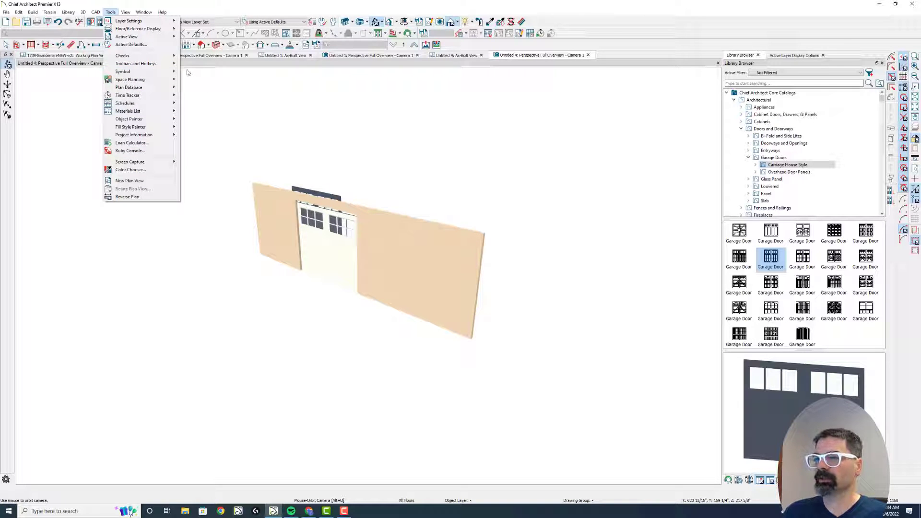
pyautogui.click(209, 78)
# Step: Copy the door symbol to the right, making a second 9'-0" panel beside the first
pyautogui.click(458, 57)
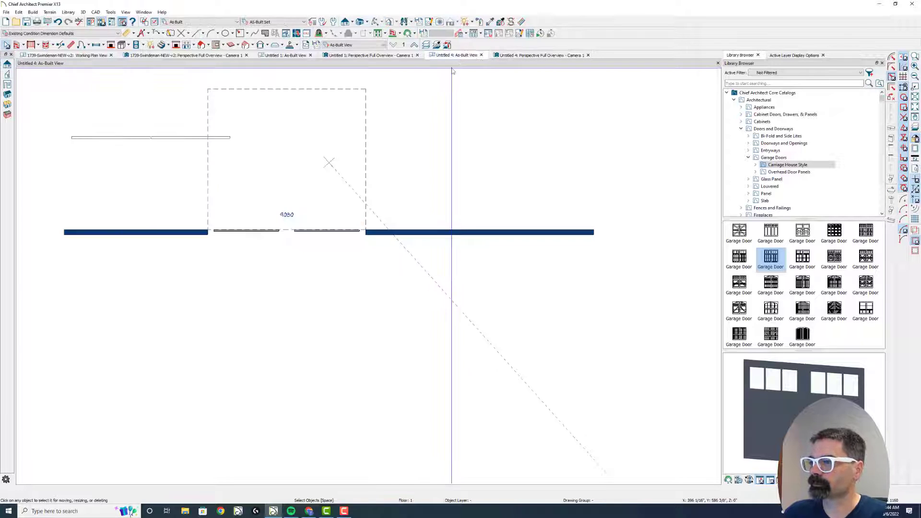
pyautogui.click(132, 137)
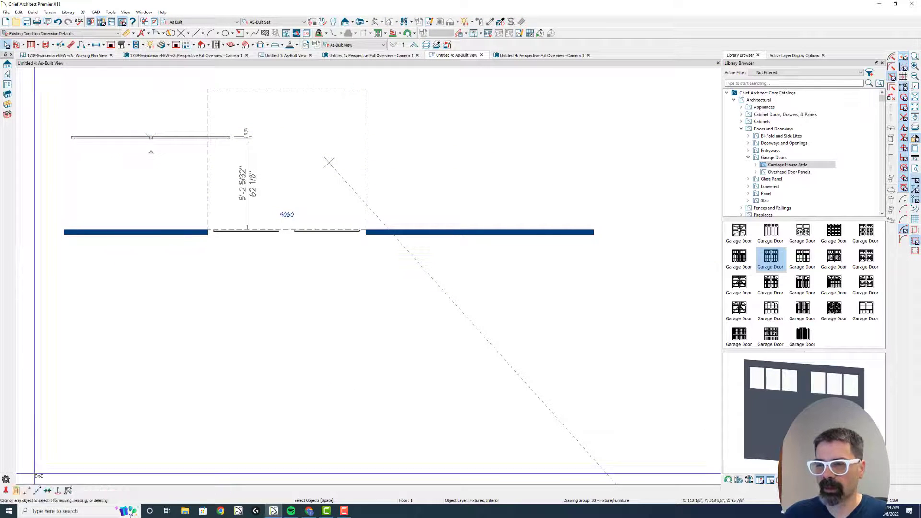
pyautogui.scroll(2, 64, 124)
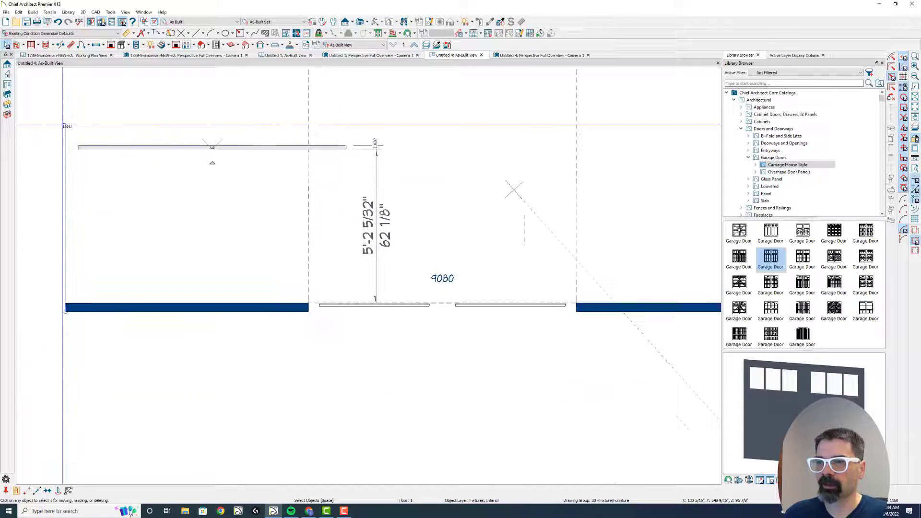
pyautogui.click(78, 146)
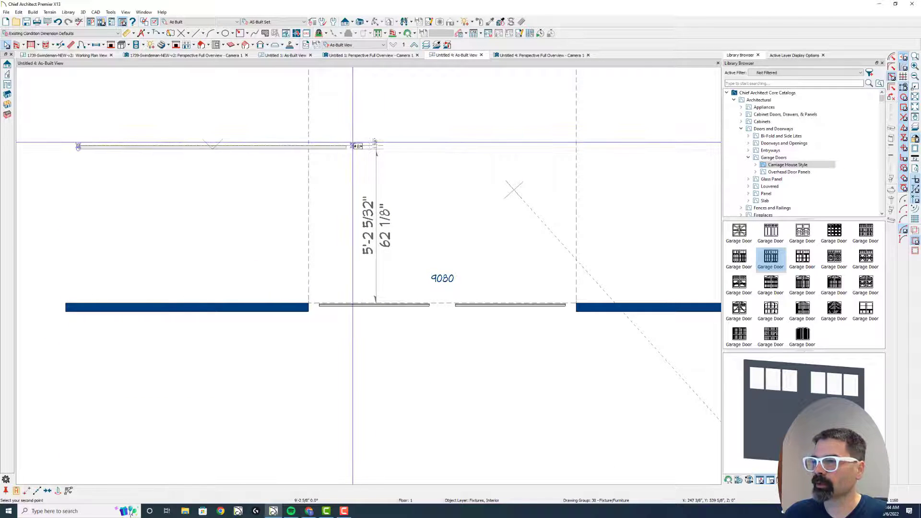
pyautogui.click(541, 55)
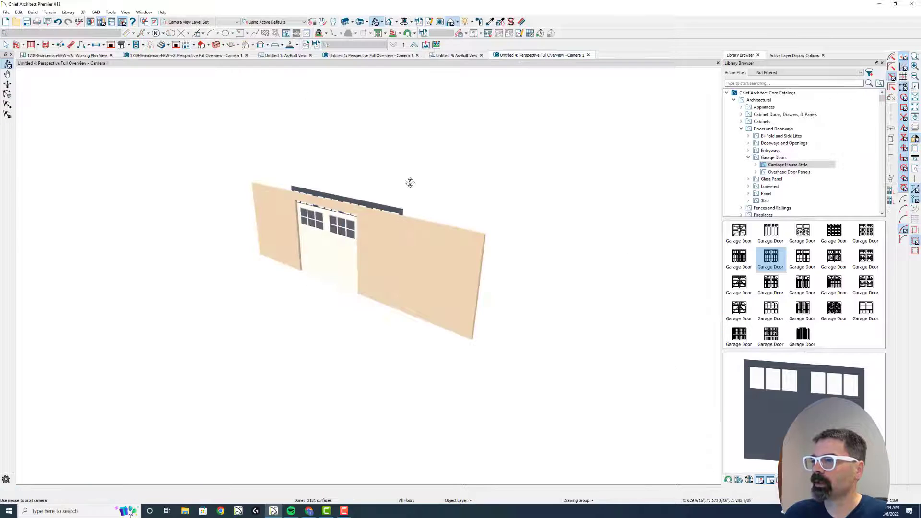
# Step: Check both 108" panels in 3D, then box-select them in the As-Built plan
pyautogui.moveTo(370, 210)
pyautogui.mouseDown()
pyautogui.moveTo(360, 267)
pyautogui.moveTo(370, 247)
pyautogui.moveTo(306, 232)
pyautogui.moveTo(354, 220)
pyautogui.moveTo(358, 198)
pyautogui.mouseUp()
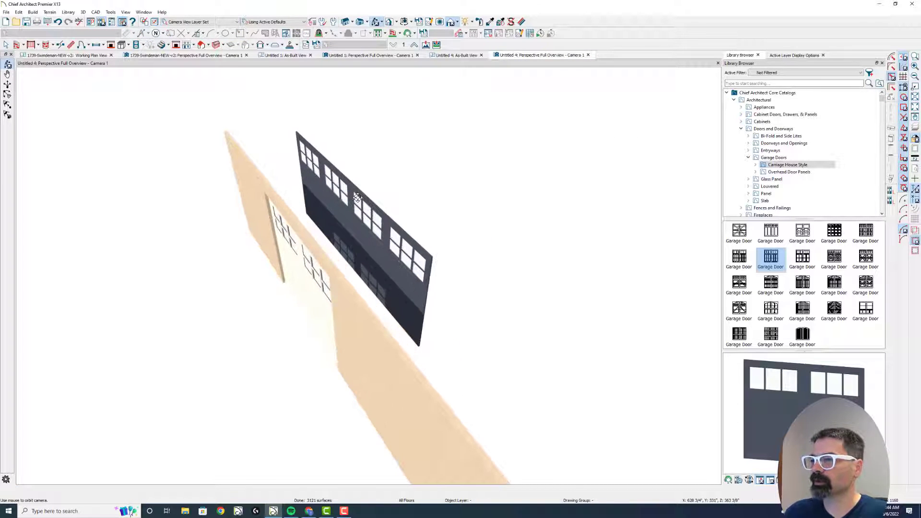
pyautogui.click(444, 55)
pyautogui.scroll(-2, 239, 201)
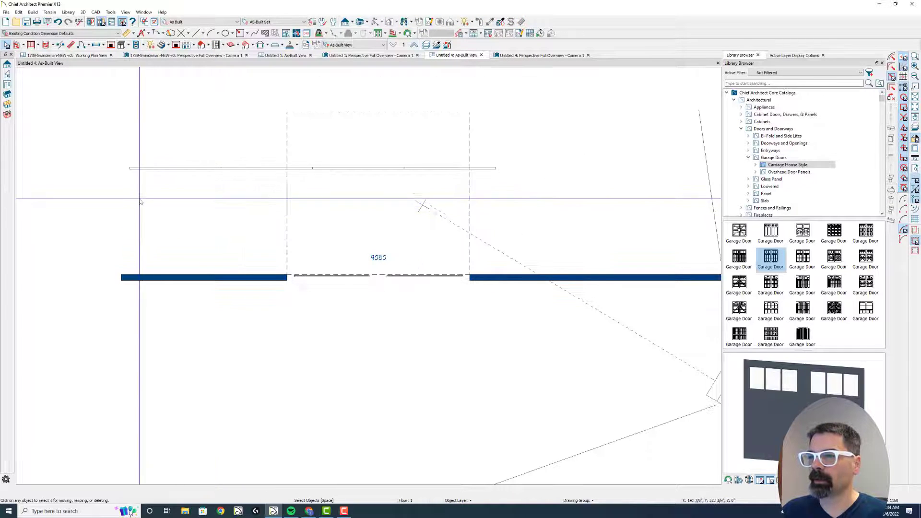
pyautogui.moveTo(113, 192); pyautogui.dragTo(560, 147)
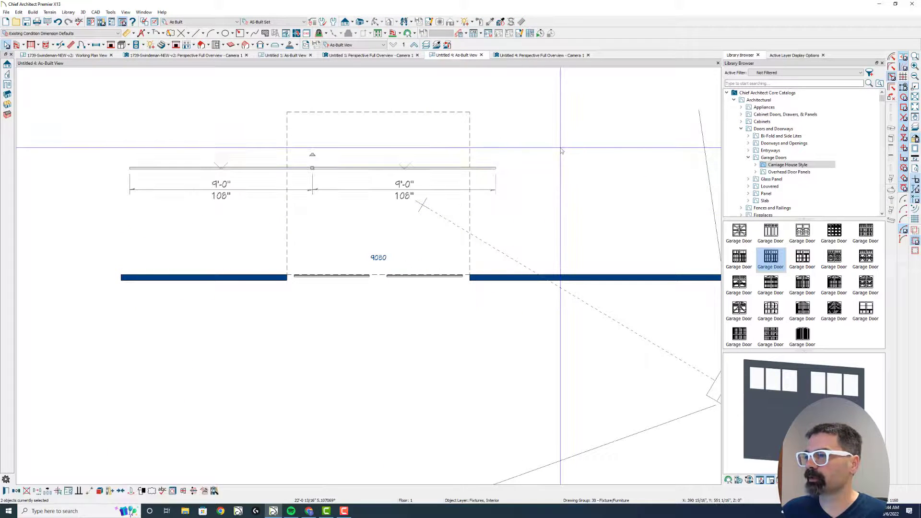
# Step: Convert both panels into one Door-category symbol, added to the library with advanced options shown
pyautogui.click(205, 491)
pyautogui.click(371, 169)
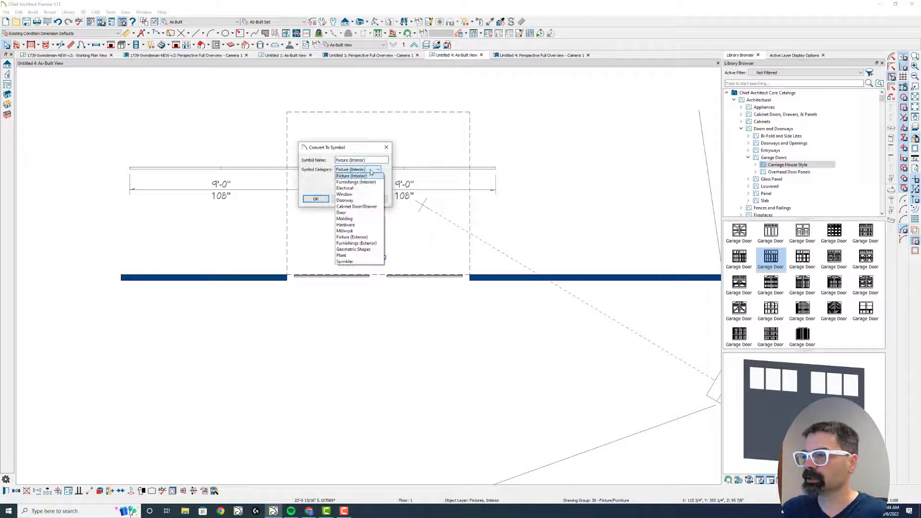
pyautogui.click(360, 213)
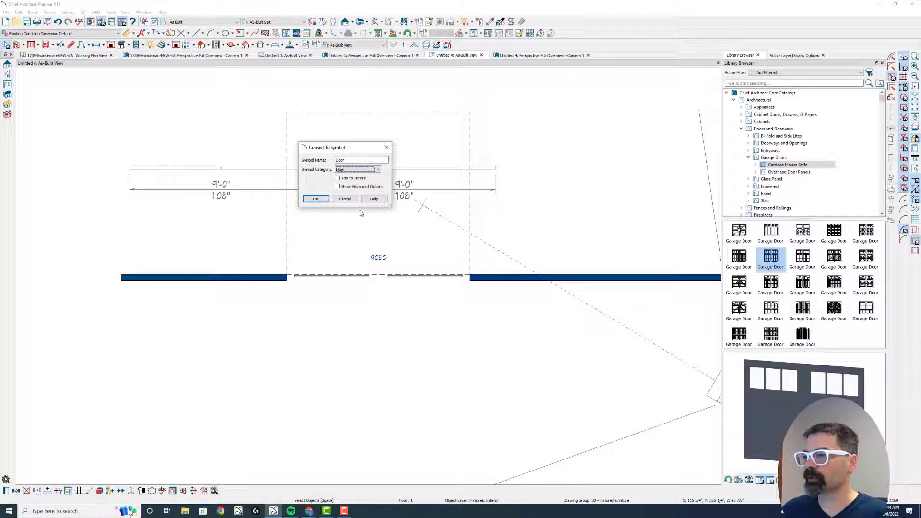
pyautogui.click(352, 179)
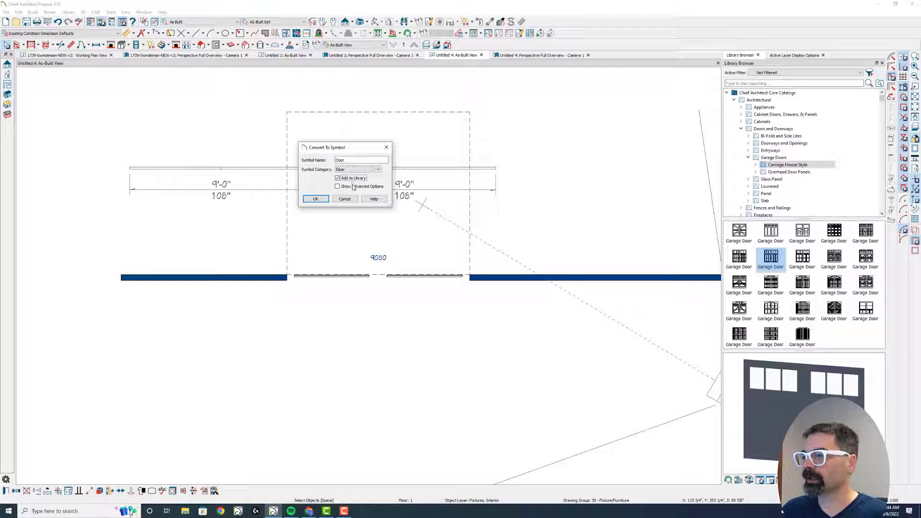
pyautogui.click(354, 187)
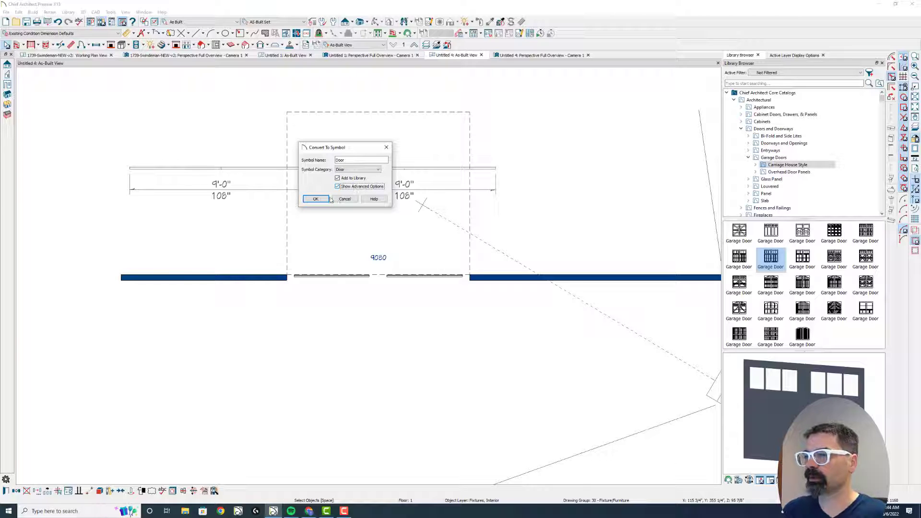
pyautogui.click(316, 199)
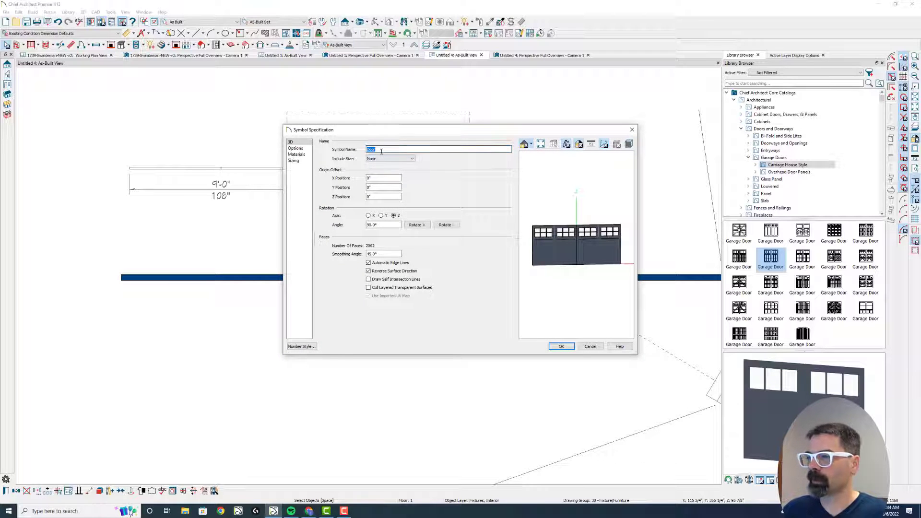
# Step: Name the symbol 'Carriage House door 2-car' and review its Materials, 3D and Options panels
pyautogui.write('Ca')
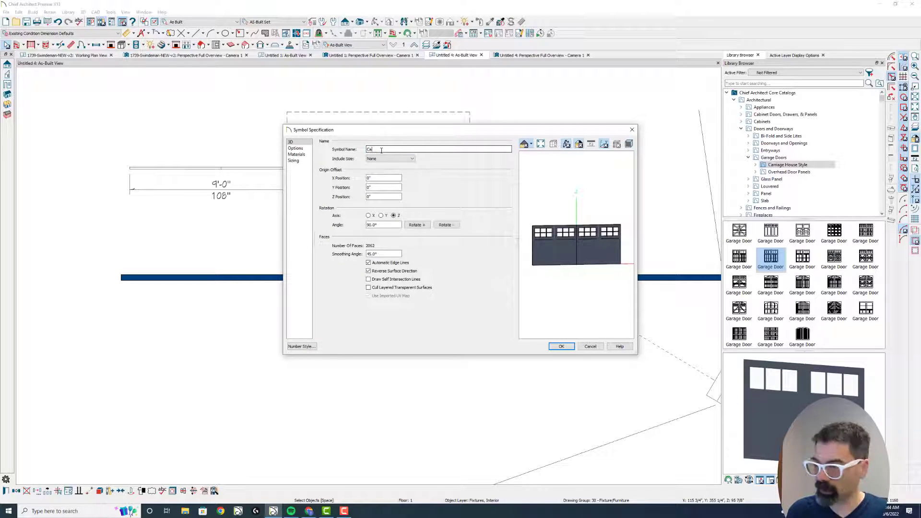
pyautogui.write('rriage')
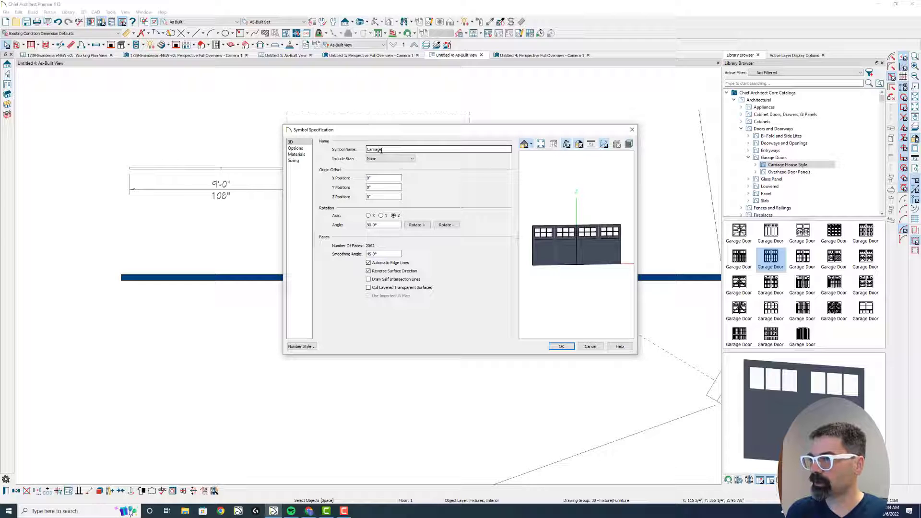
pyautogui.write(' House door 2-car')
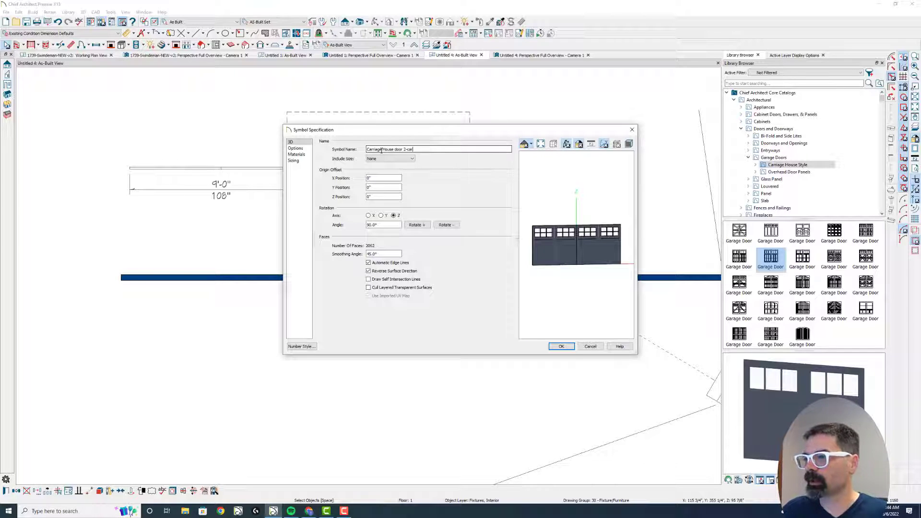
pyautogui.click(297, 155)
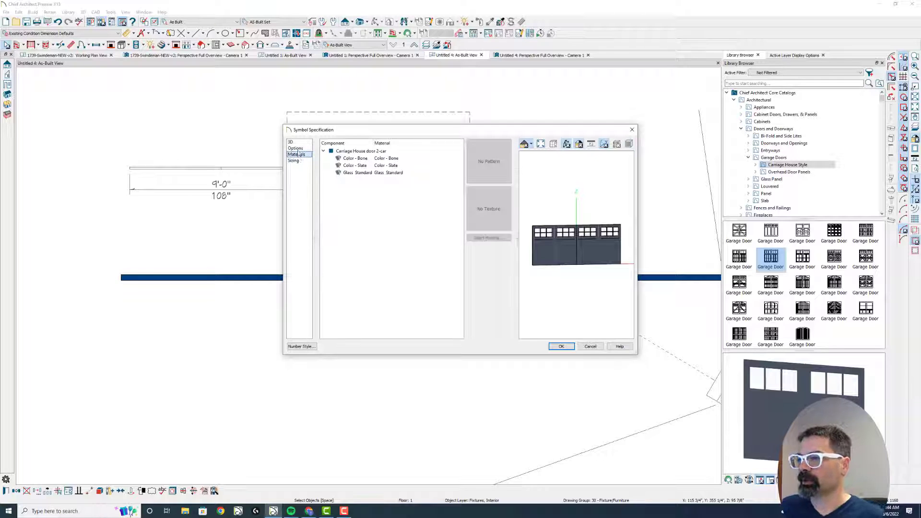
pyautogui.click(300, 142)
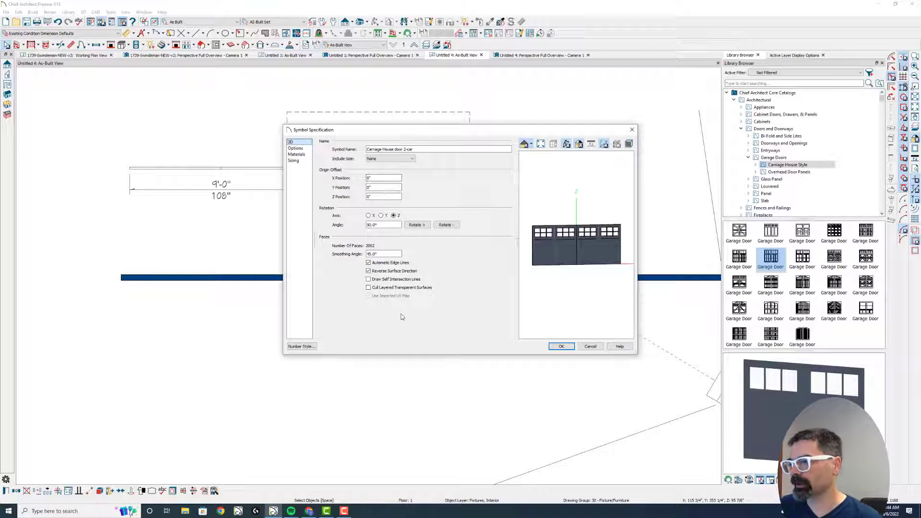
pyautogui.click(301, 149)
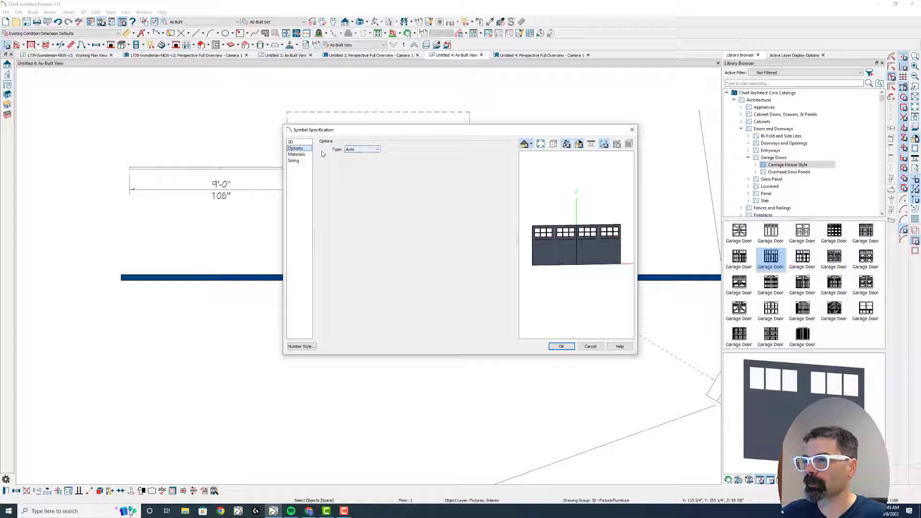
pyautogui.click(302, 155)
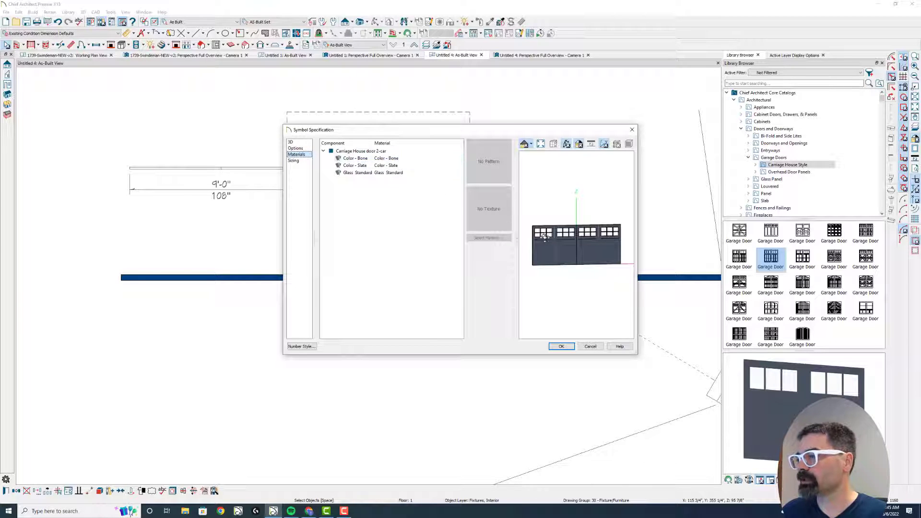
# Step: Rename the Color - Bone component to Interior and Color - Slate to Exterior
pyautogui.moveTo(544, 238); pyautogui.dragTo(700, 257)
pyautogui.moveTo(605, 254); pyautogui.dragTo(422, 211)
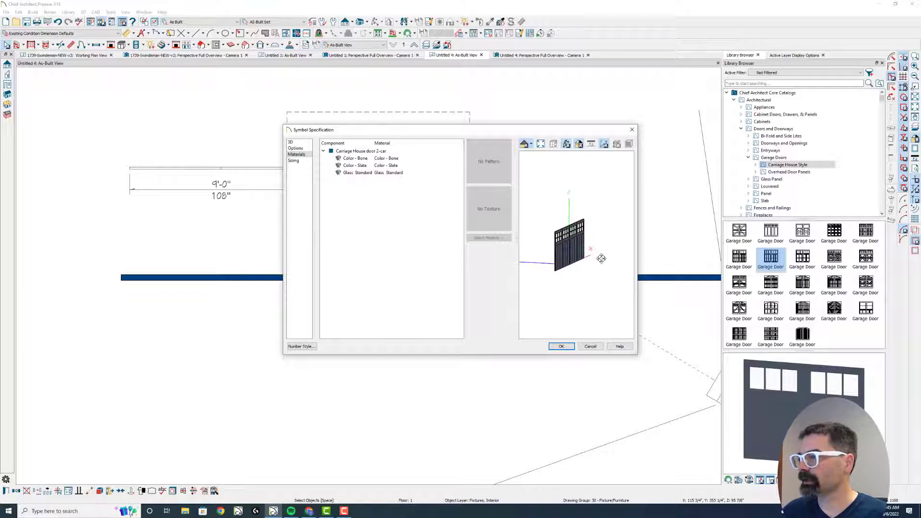
pyautogui.moveTo(595, 256); pyautogui.dragTo(568, 252)
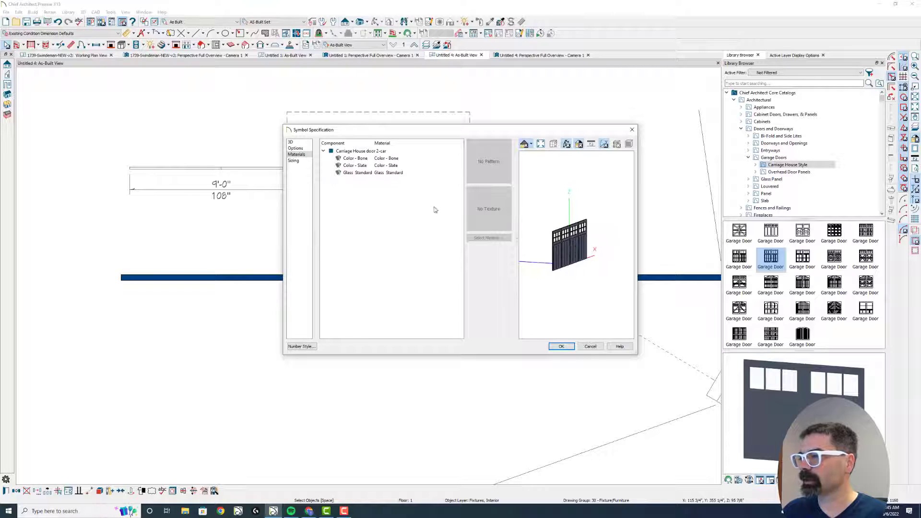
pyautogui.click(349, 160)
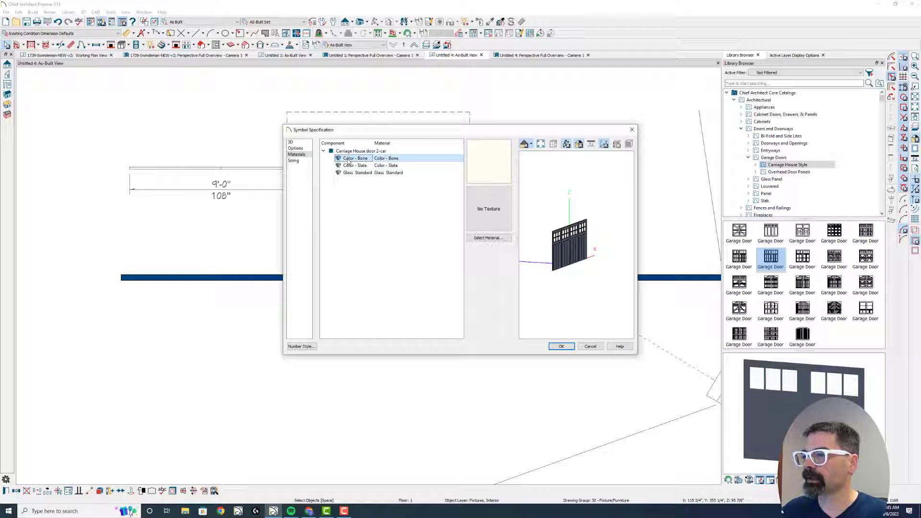
pyautogui.click(349, 160)
pyautogui.write('Interior')
pyautogui.click(355, 166)
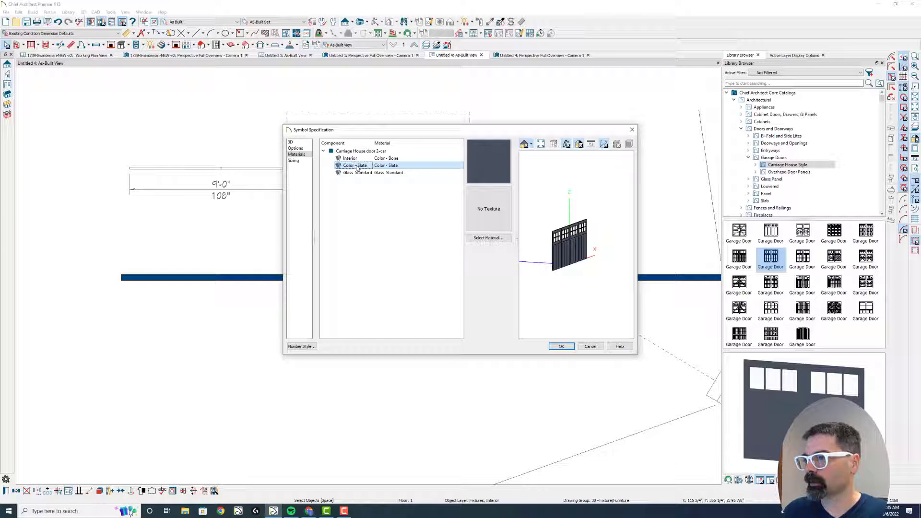
pyautogui.click(355, 166)
pyautogui.write('Exterior')
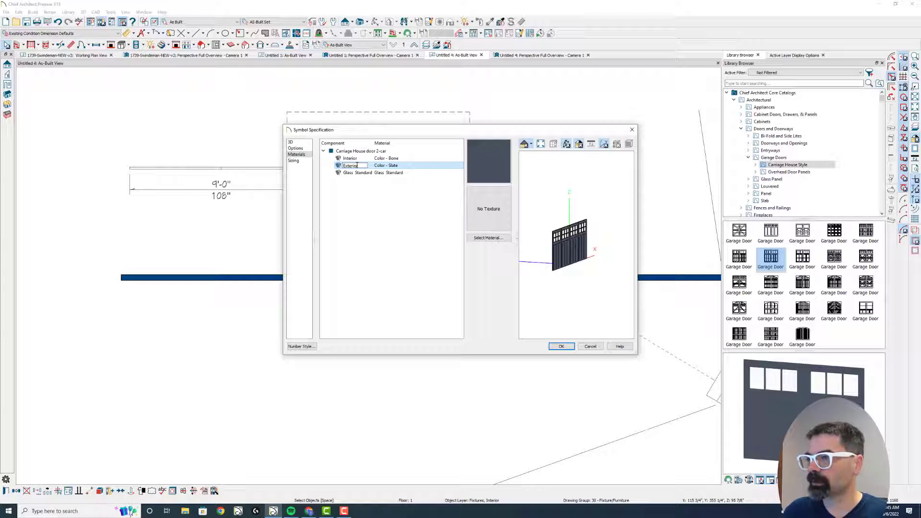
pyautogui.click(356, 172)
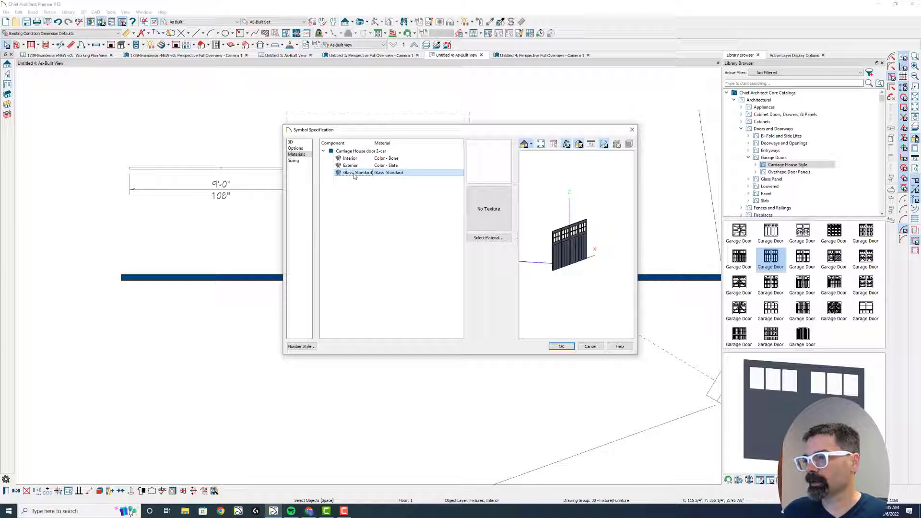
# Step: Shorten the Glass: Standard component's name to Glass
pyautogui.click(354, 174)
pyautogui.doubleClick(383, 173)
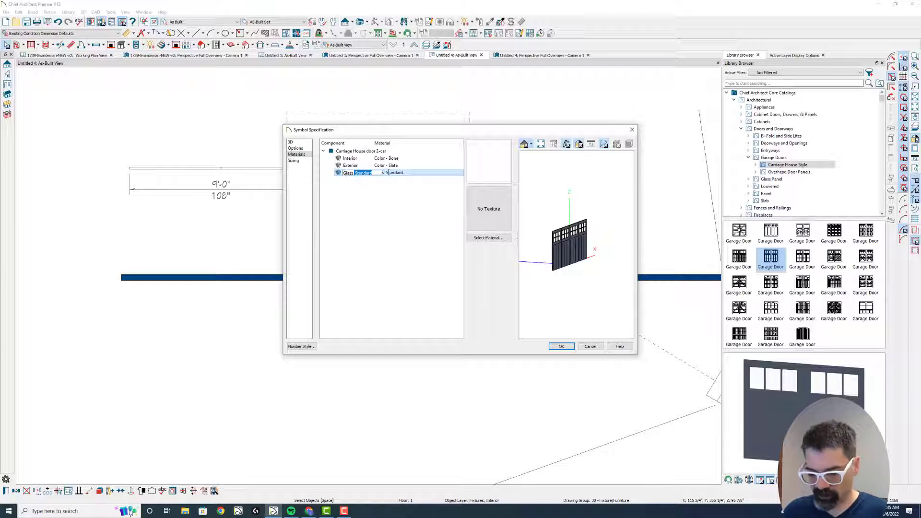
pyautogui.press('BackSpace')
pyautogui.press('Return')
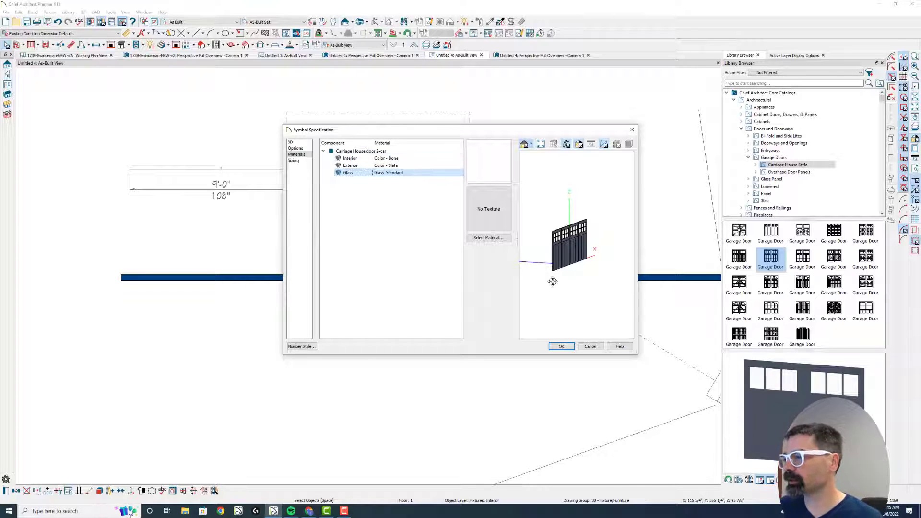
# Step: Save the Carriage House door 2-car symbol to the library and compare it with the garage photo
pyautogui.click(560, 346)
pyautogui.click(783, 206)
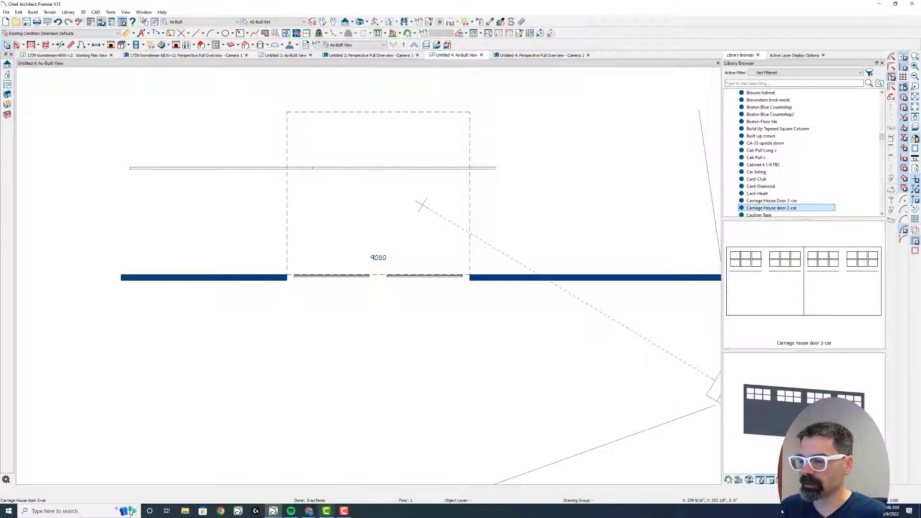
pyautogui.click(309, 511)
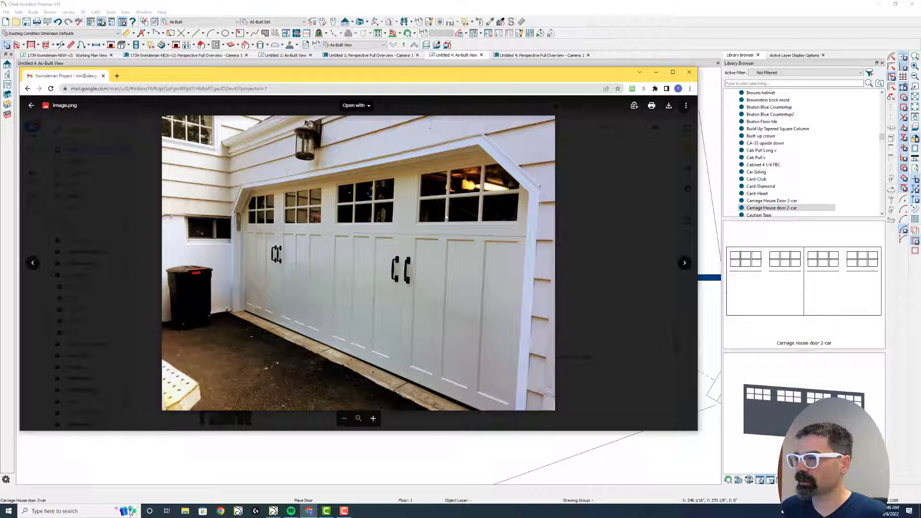
pyautogui.click(604, 36)
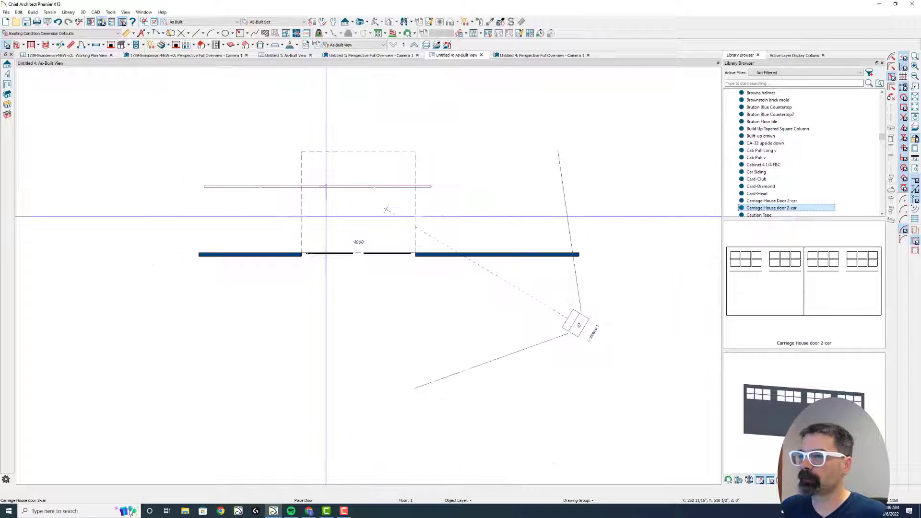
# Step: Replace the garage door in the 3D view with the Carriage House door 2-car symbol
pyautogui.click(345, 56)
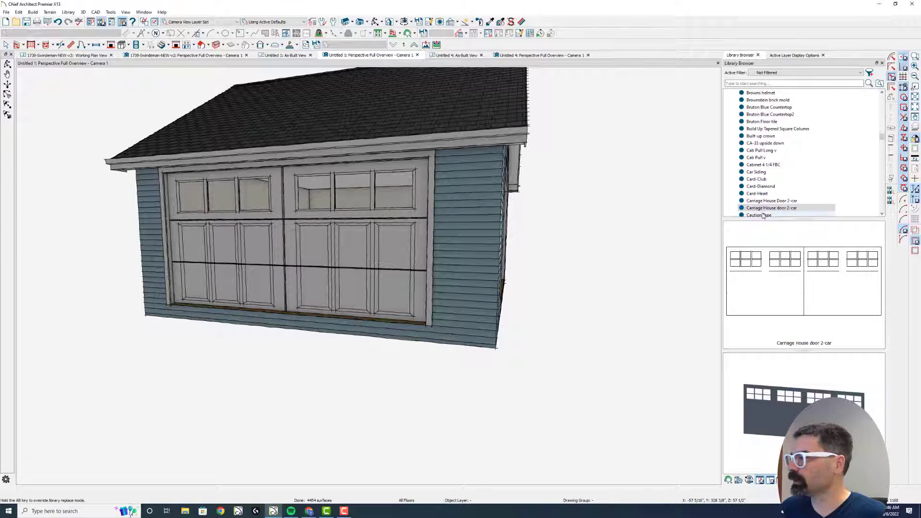
pyautogui.click(766, 208)
pyautogui.click(767, 208)
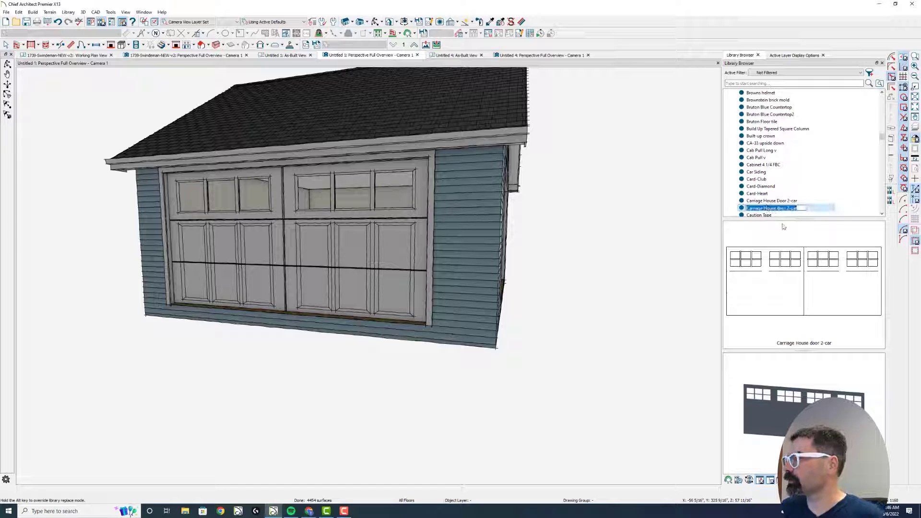
pyautogui.press('Return')
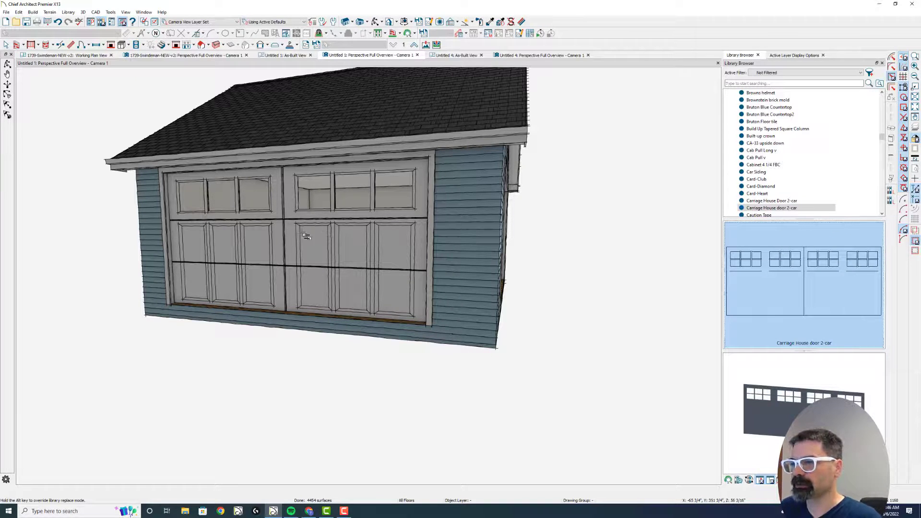
pyautogui.click(304, 234)
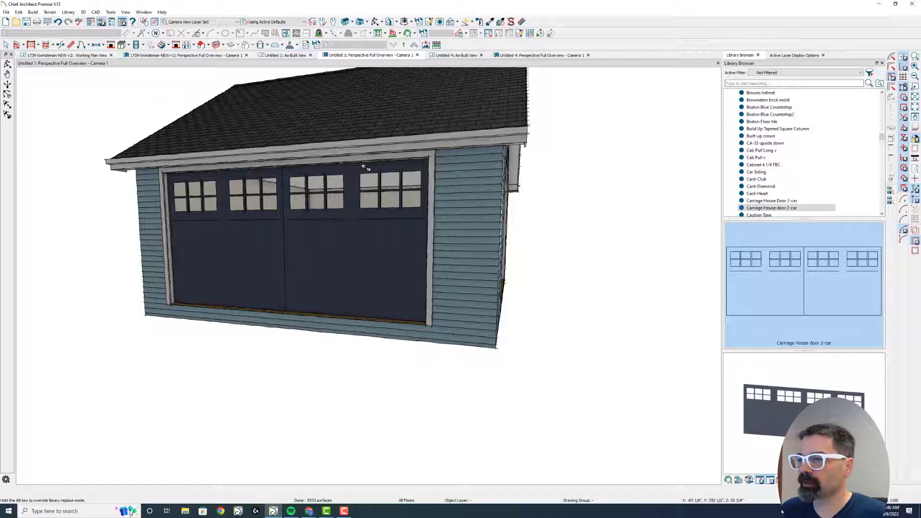
# Step: Paint the new garage door with the trim's white Brite material and select it
pyautogui.click(490, 22)
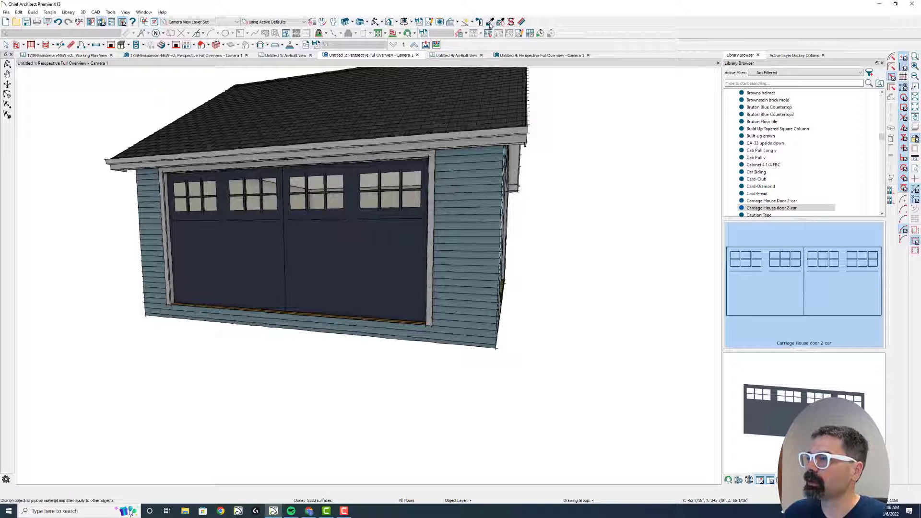
pyautogui.click(456, 136)
pyautogui.click(409, 282)
pyautogui.scroll(3, 344, 276)
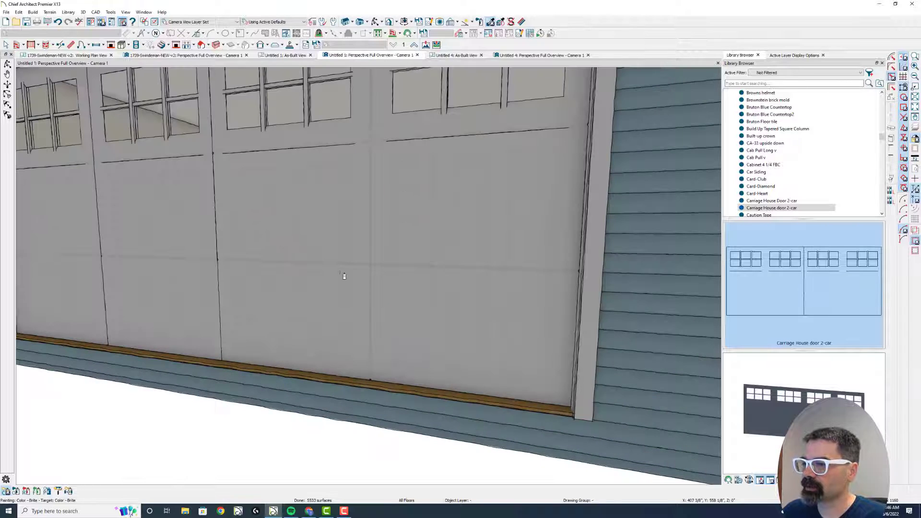
pyautogui.scroll(-4, 344, 275)
pyautogui.press('space')
pyautogui.click(388, 242)
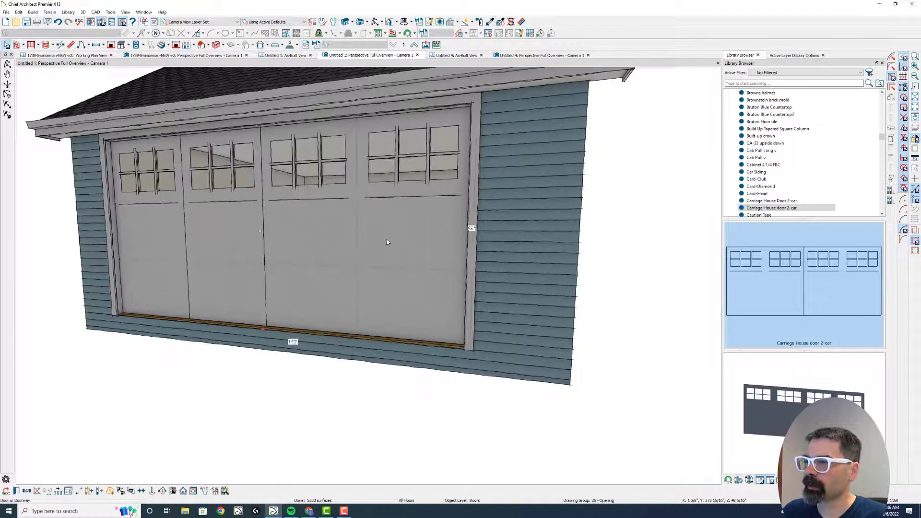
# Step: Give the garage door a Dogear Arch with an 18" arch height
pyautogui.doubleClick(388, 242)
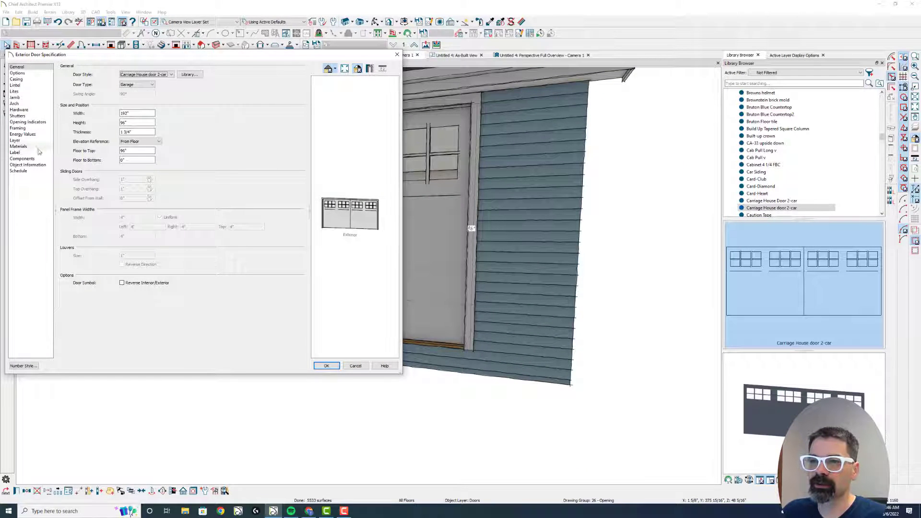
pyautogui.click(34, 103)
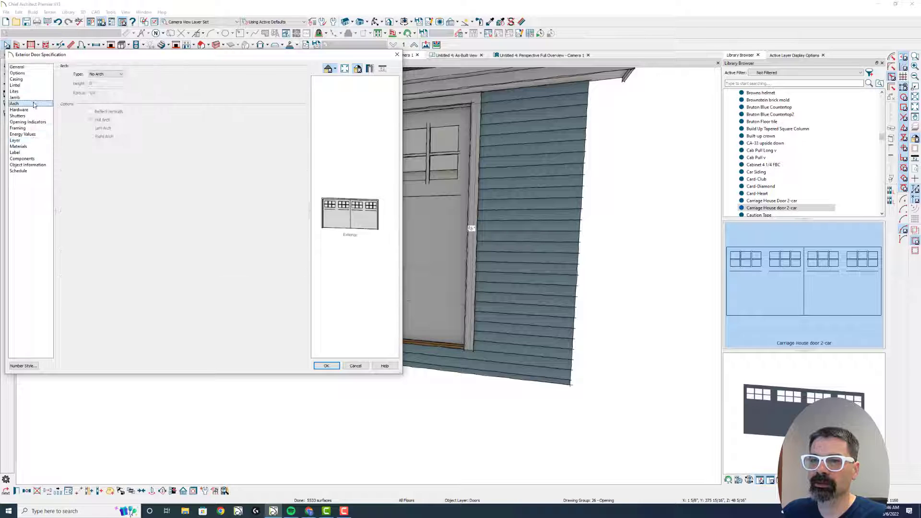
pyautogui.click(103, 76)
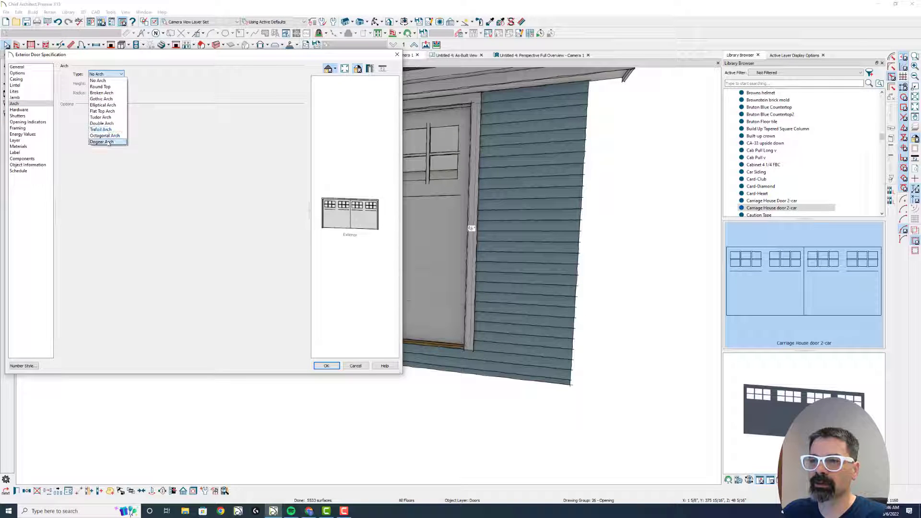
pyautogui.click(106, 138)
pyautogui.doubleClick(91, 83)
pyautogui.write('18')
pyautogui.press('Tab')
pyautogui.click(326, 366)
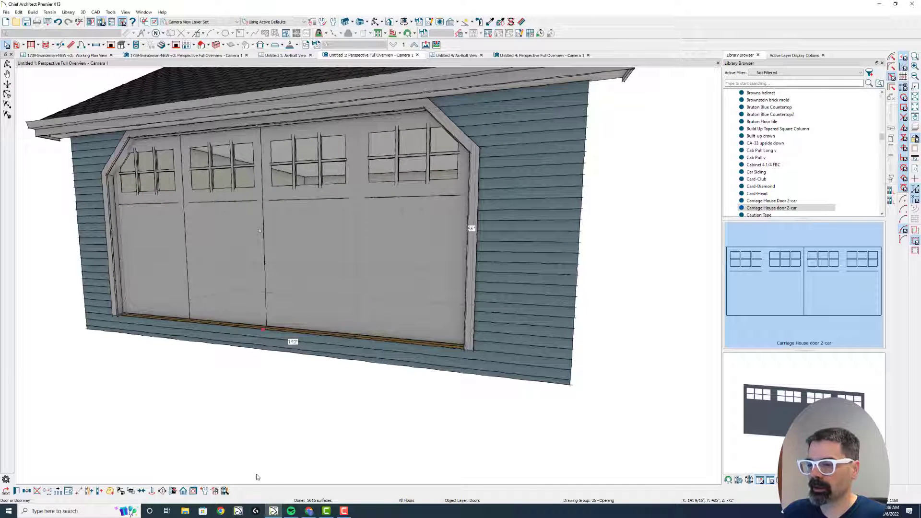
# Step: Switch to Chrome to view the Gmail photo of the real garage door for comparison
pyautogui.click(307, 512)
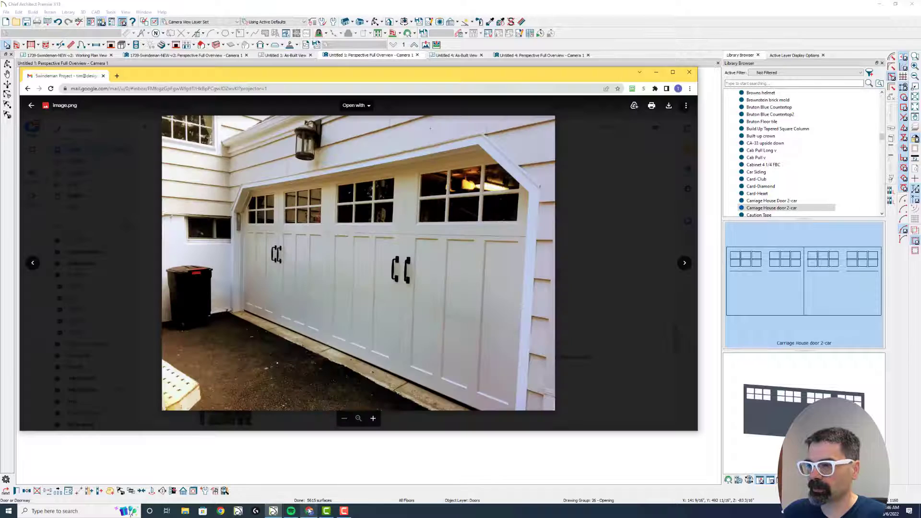